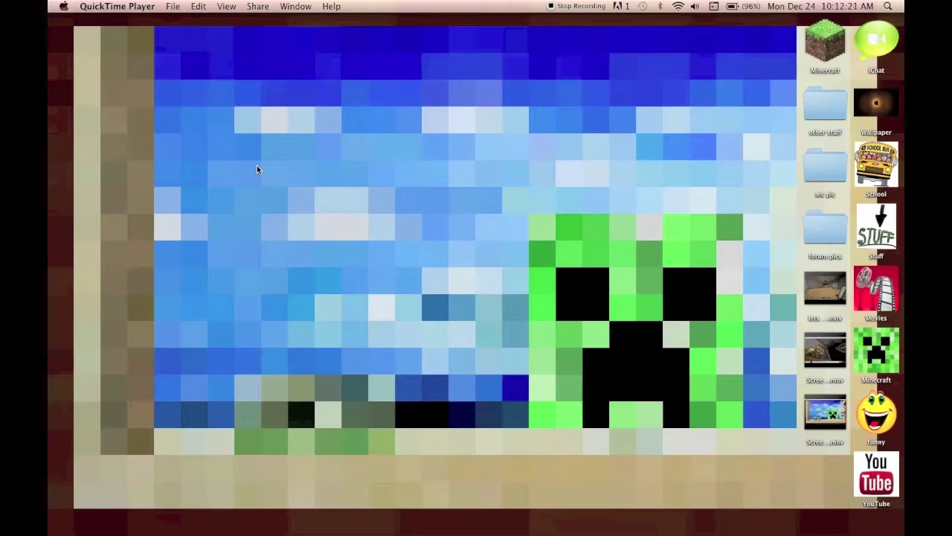
Step: Check the Mac's system version, processor and memory in its system information, then close it
click(65, 6)
click(75, 18)
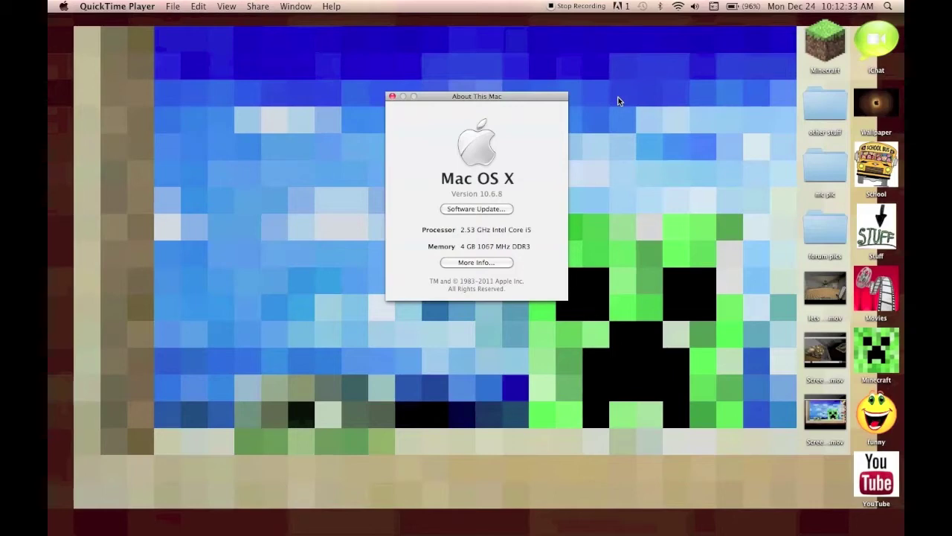
click(392, 97)
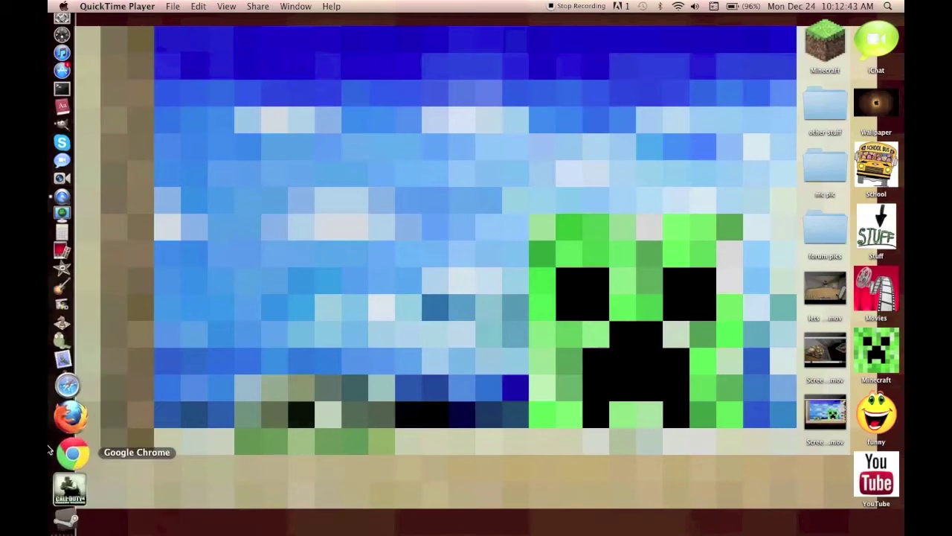
click(49, 450)
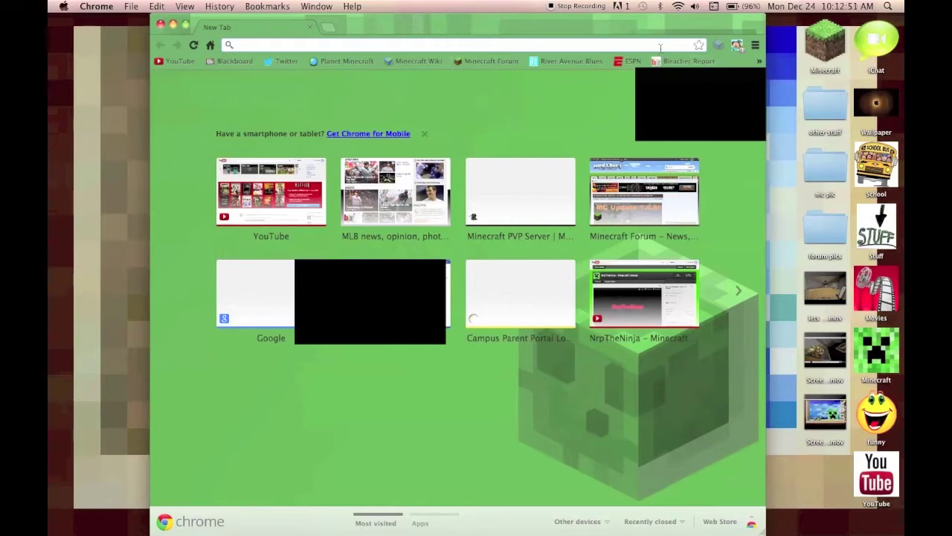
text(optifine-hd-a2-fps-boost-hd-textures-aa-af-and-much-more/)
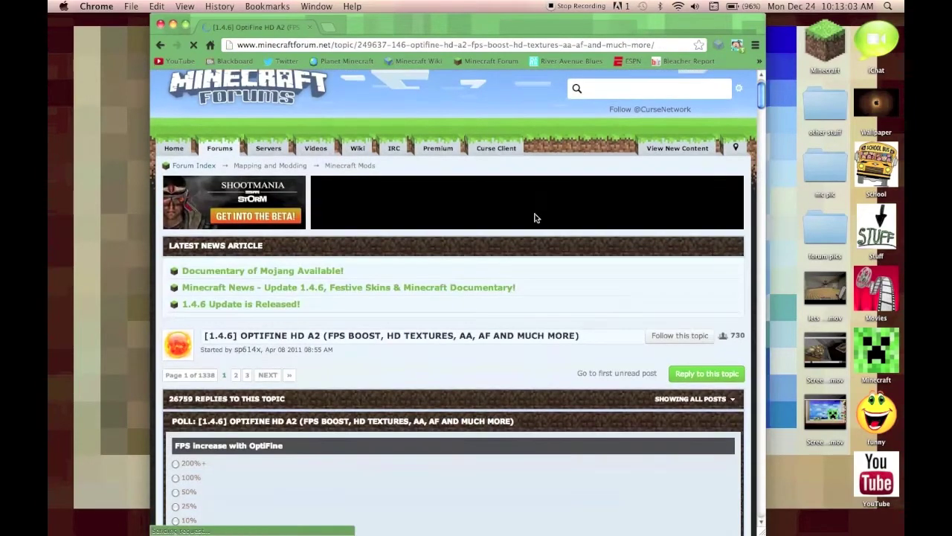
Step: Download OptiFine_1.4.6_HD_U_A2.zip from the OptiFine HD A2 Ultra section, skipping the ad page
scroll(537, 217, down, 1)
scroll(537, 216, down, 6)
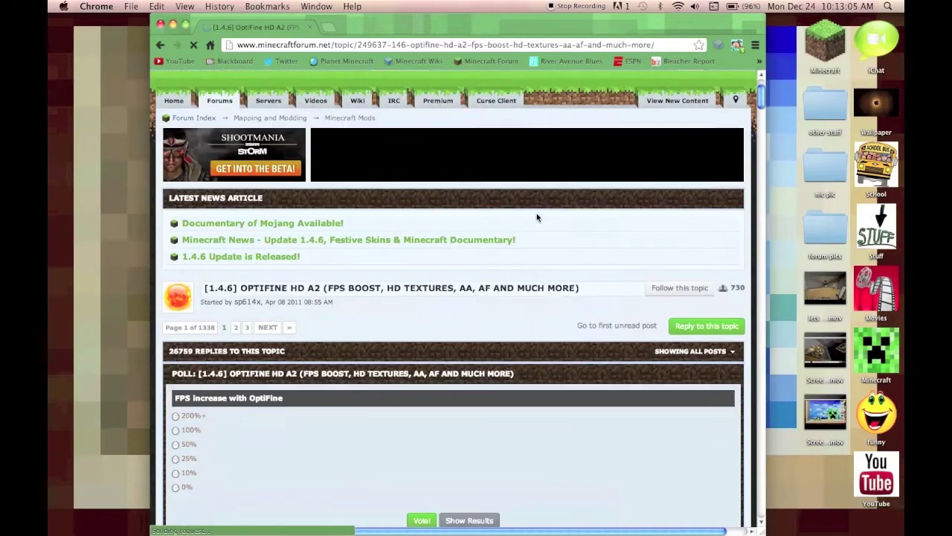
scroll(512, 215, down, 7)
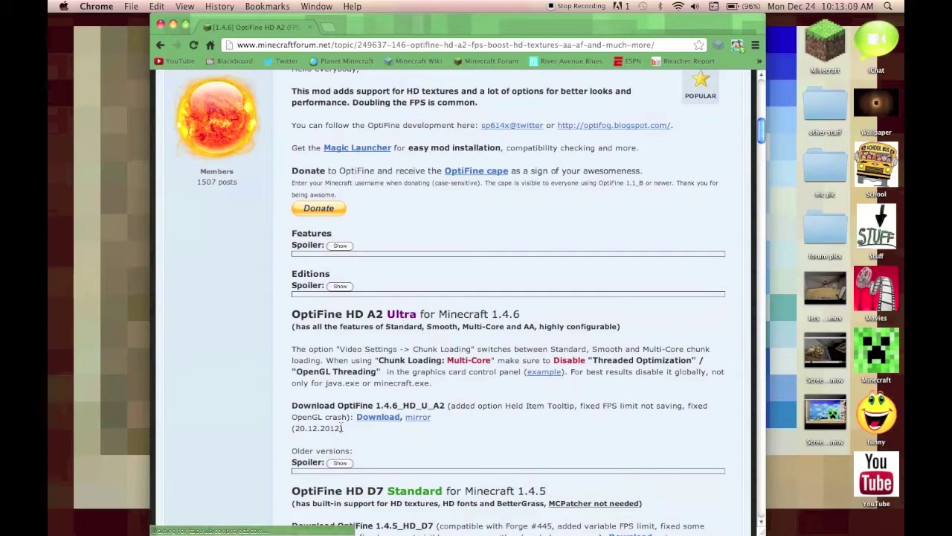
click(364, 421)
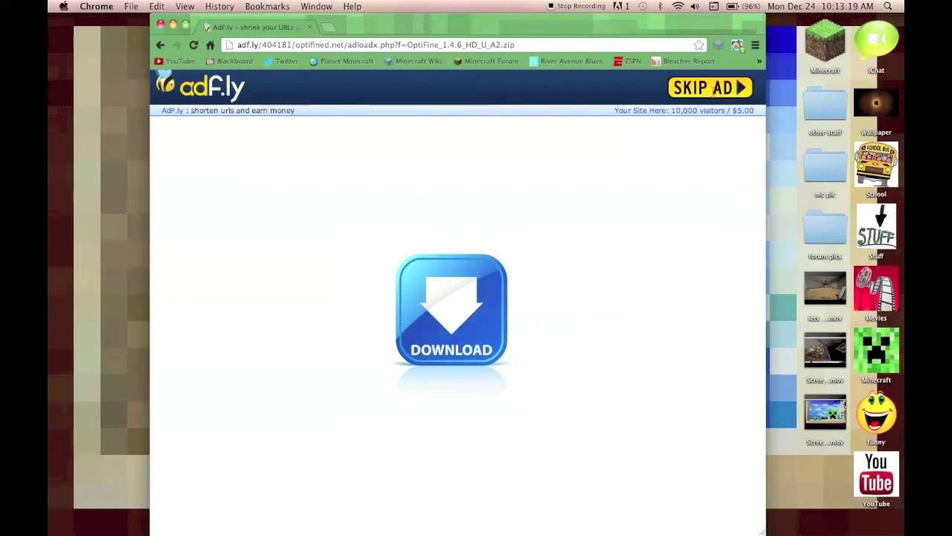
click(713, 88)
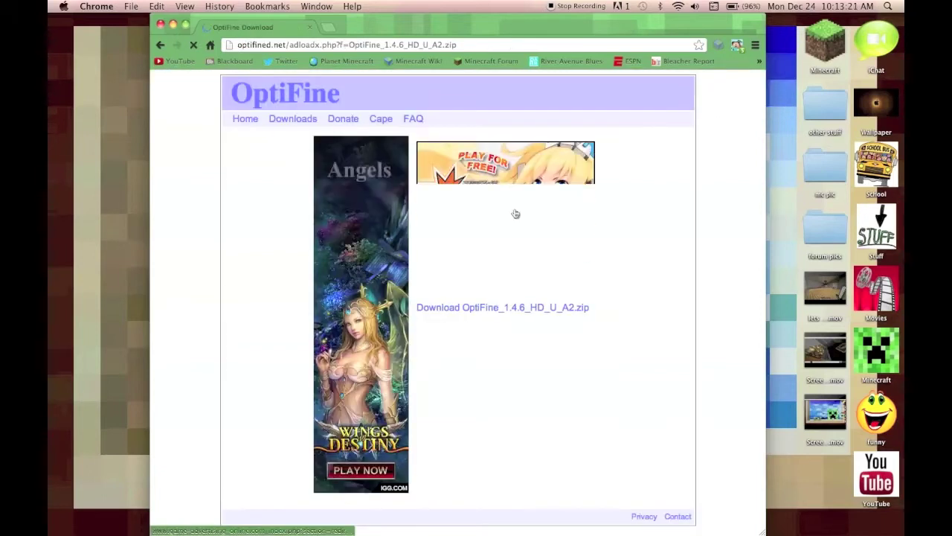
click(503, 308)
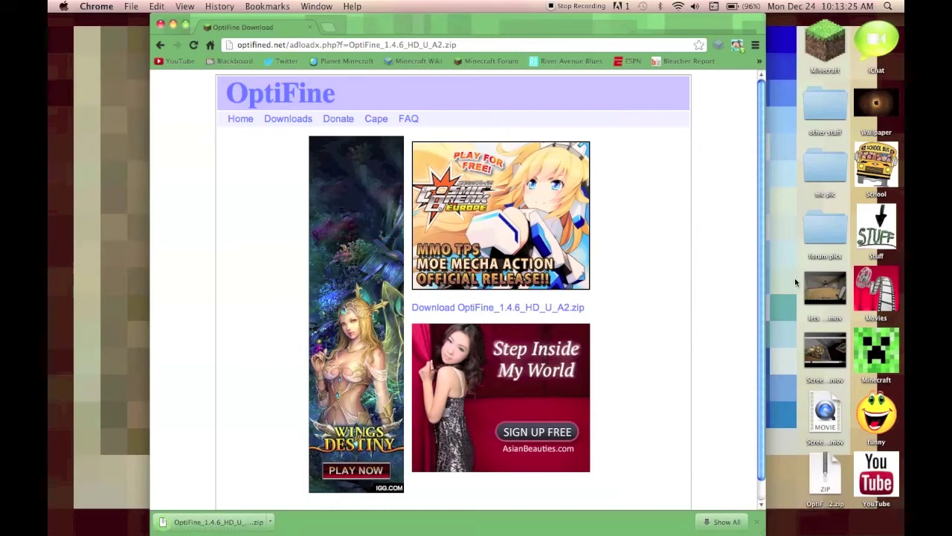
Step: Move the browser window aside and place the OptiFine zip beside the Minecraft icon on the desktop
drag(736, 28, 699, 28)
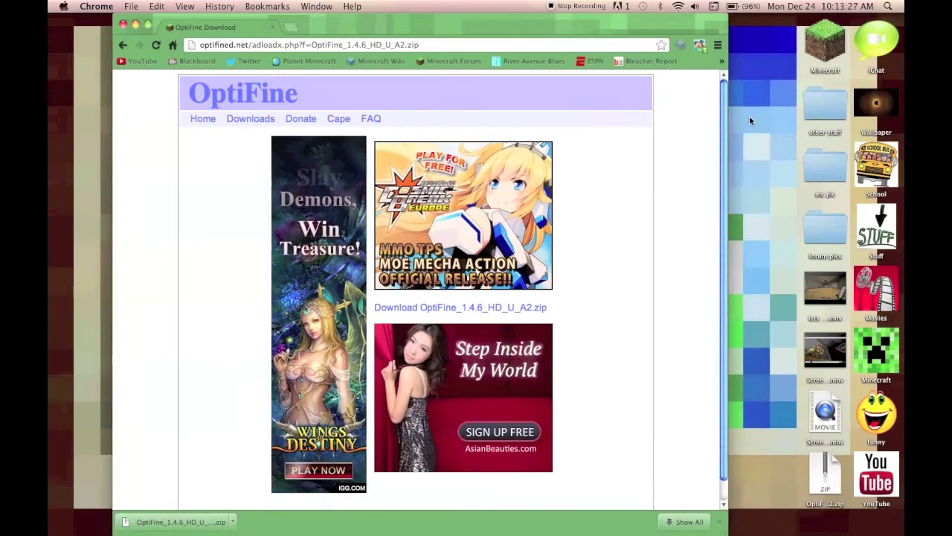
drag(822, 476, 773, 45)
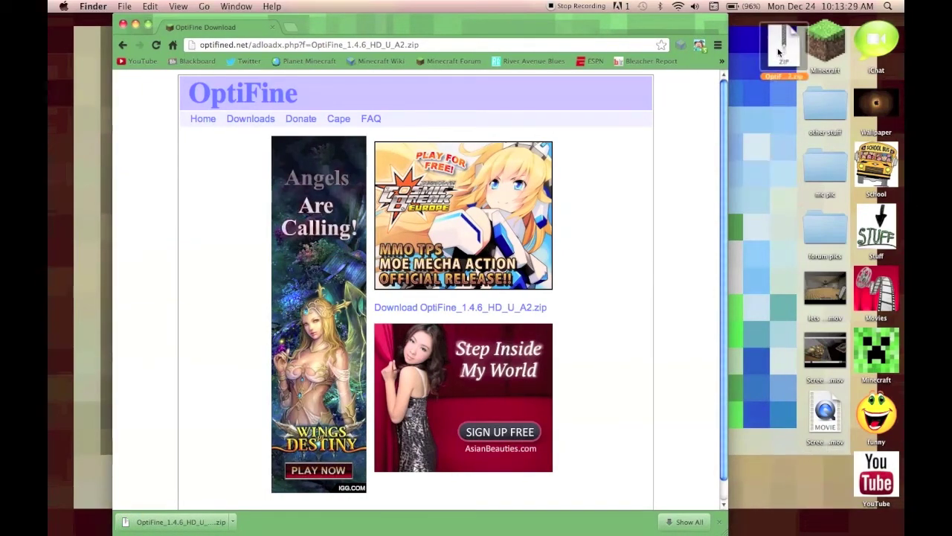
Step: Search the web for "faithful" and open the Faithful 32x32 Pack topic on the Minecraft Forum
click(611, 44)
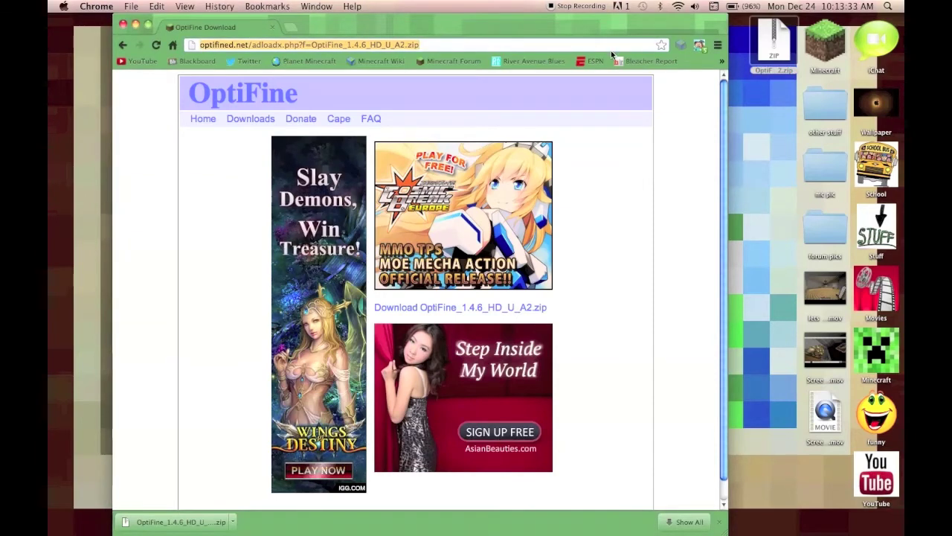
text(t)
key(Escape)
text(faithf)
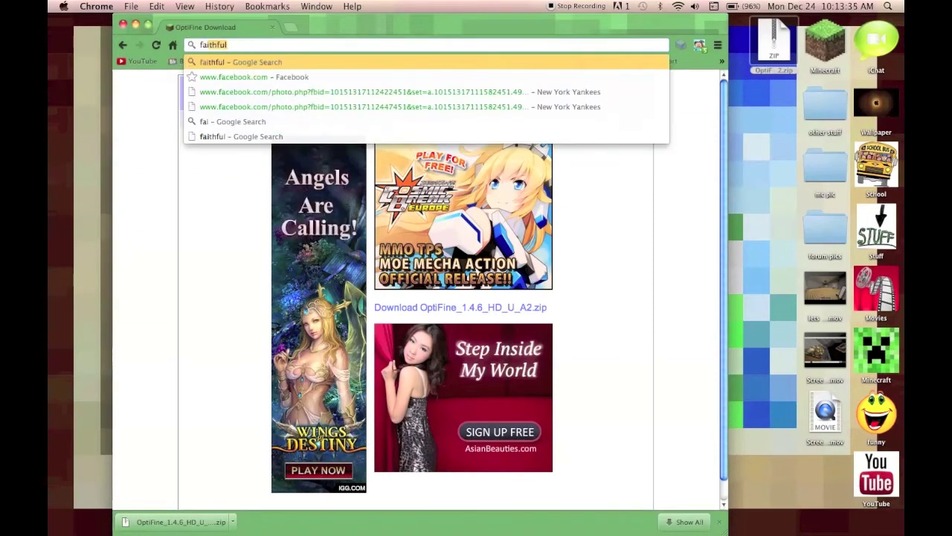
text(ul)
key(Return)
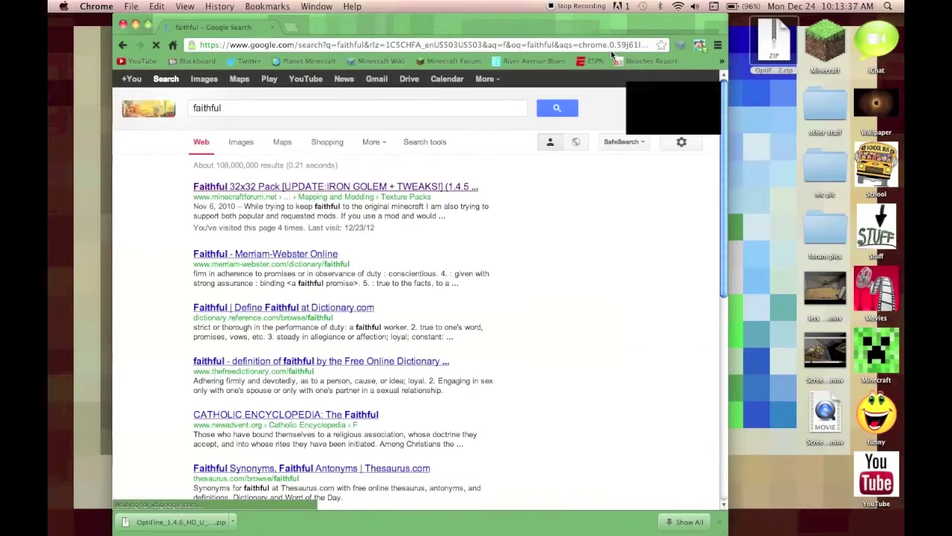
click(363, 187)
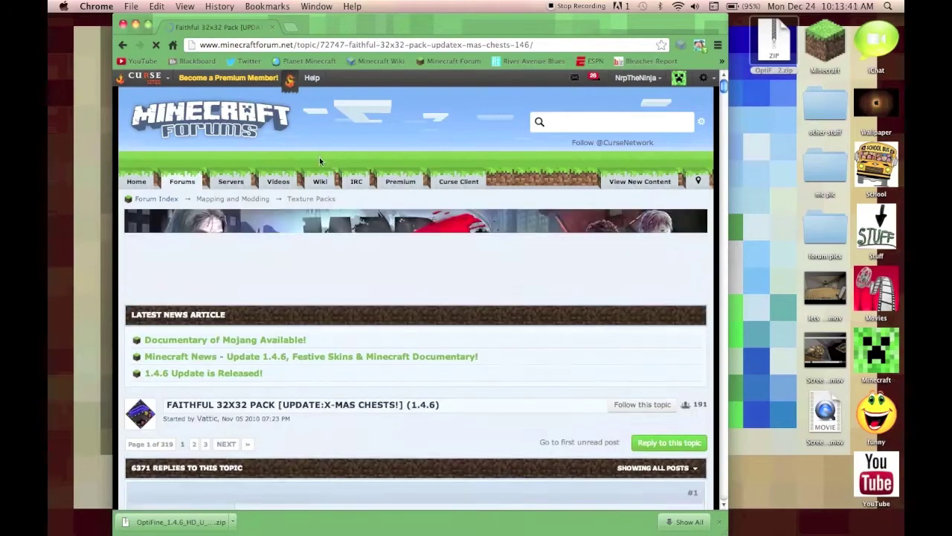
Step: Download the latest 1.4.x version of the Faithful 32x32 texture pack from the topic's download links
scroll(365, 196, down, 5)
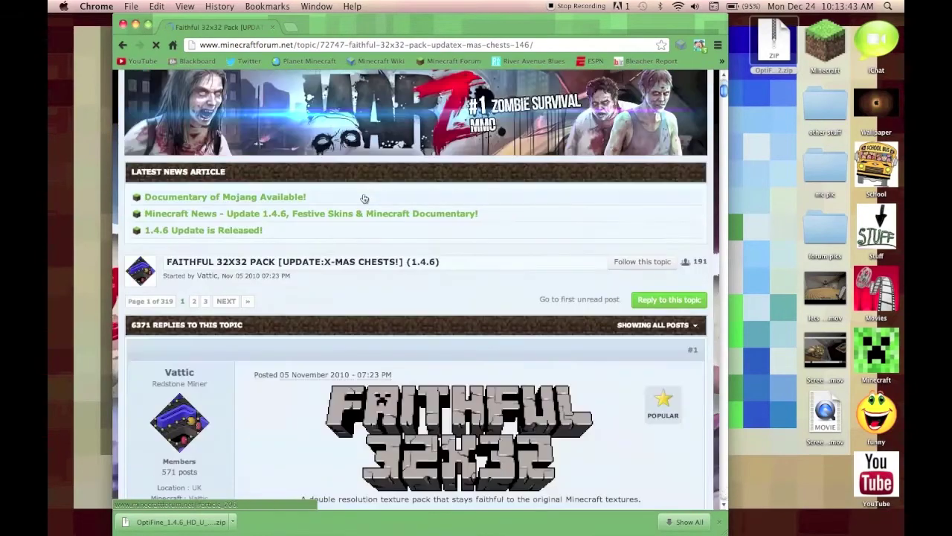
scroll(346, 192, down, 3)
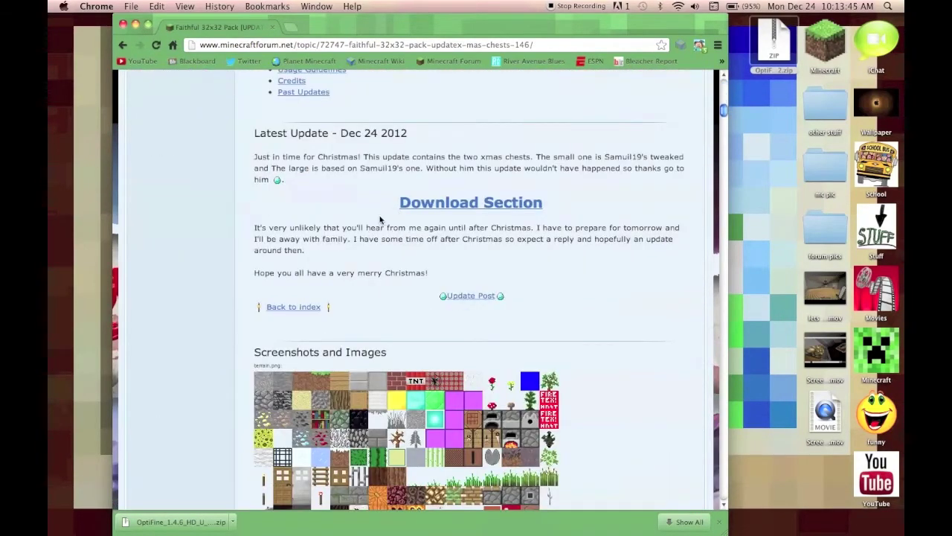
scroll(378, 216, down, 3)
scroll(380, 219, up, 1)
scroll(380, 219, down, 10)
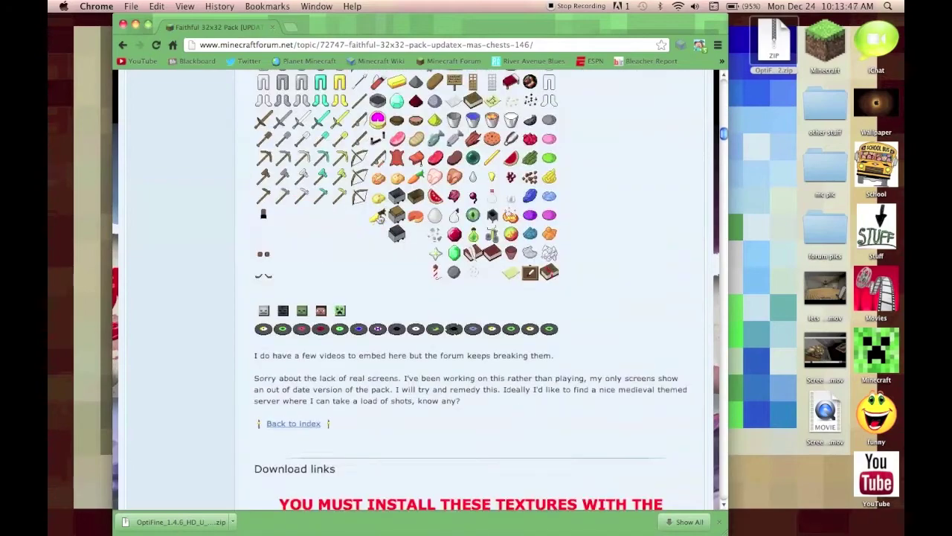
scroll(378, 222, down, 1)
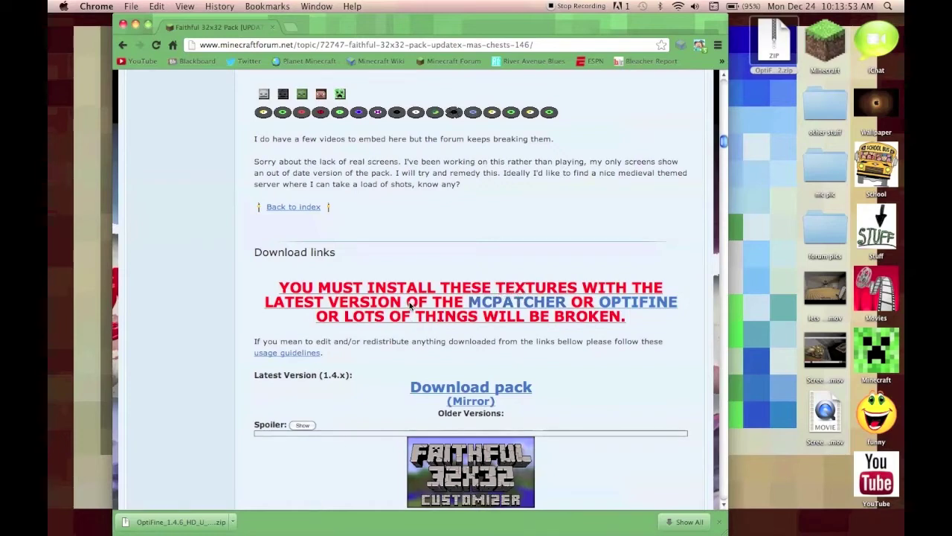
click(496, 393)
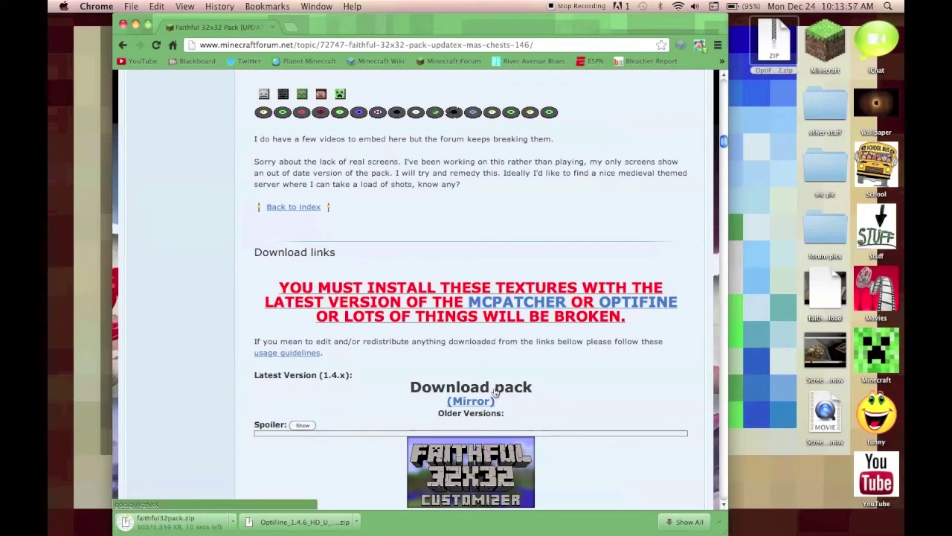
Step: Extract the OptiFine and Faithful zips on the desktop, lining up the Faithful zip and its folder below the OptiFine folder
click(771, 46)
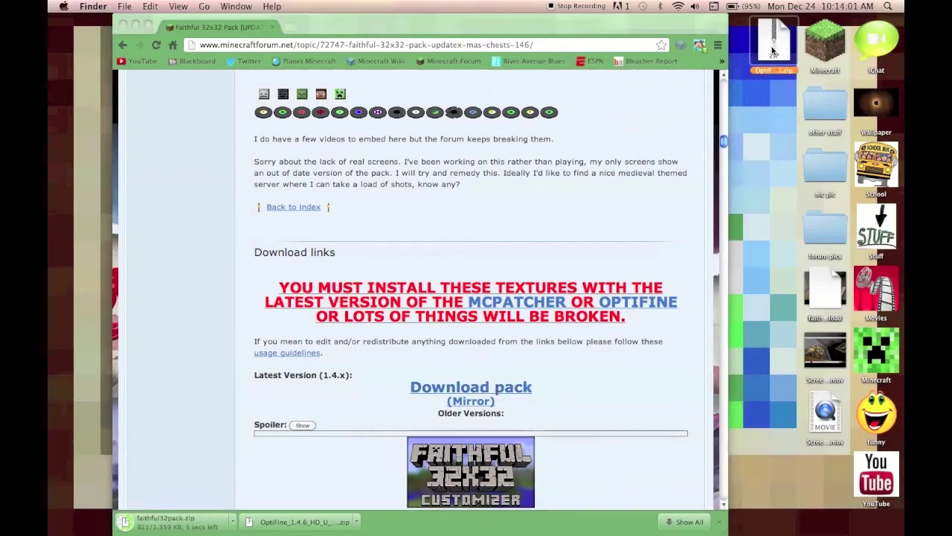
double_click(772, 49)
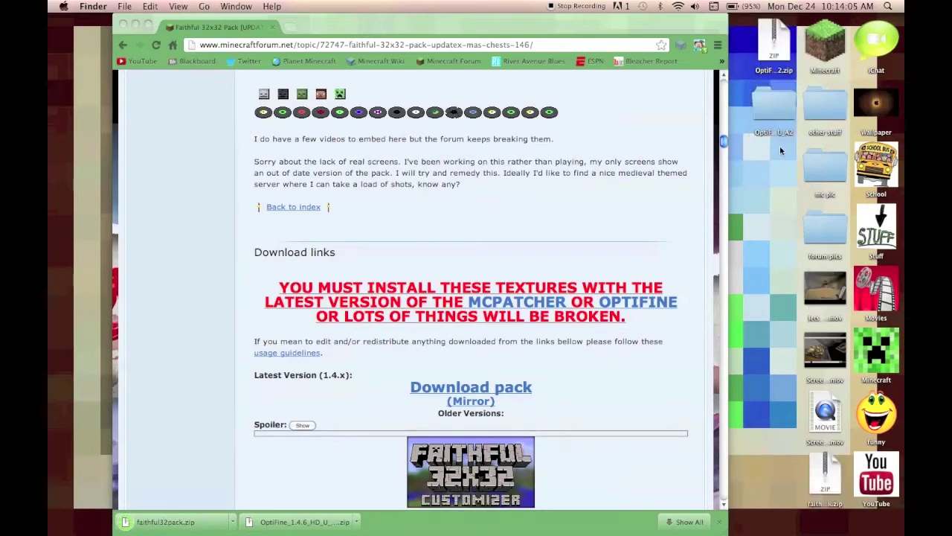
drag(815, 491, 777, 165)
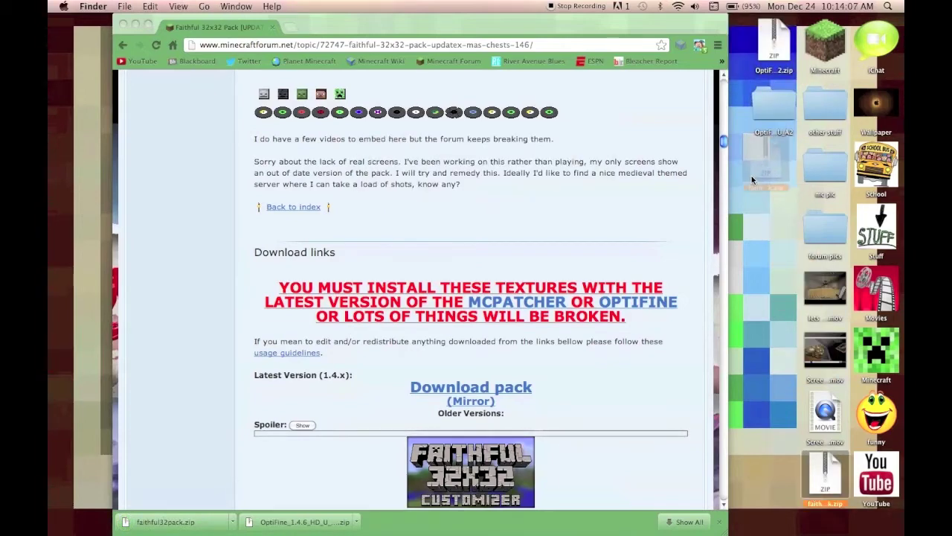
double_click(777, 165)
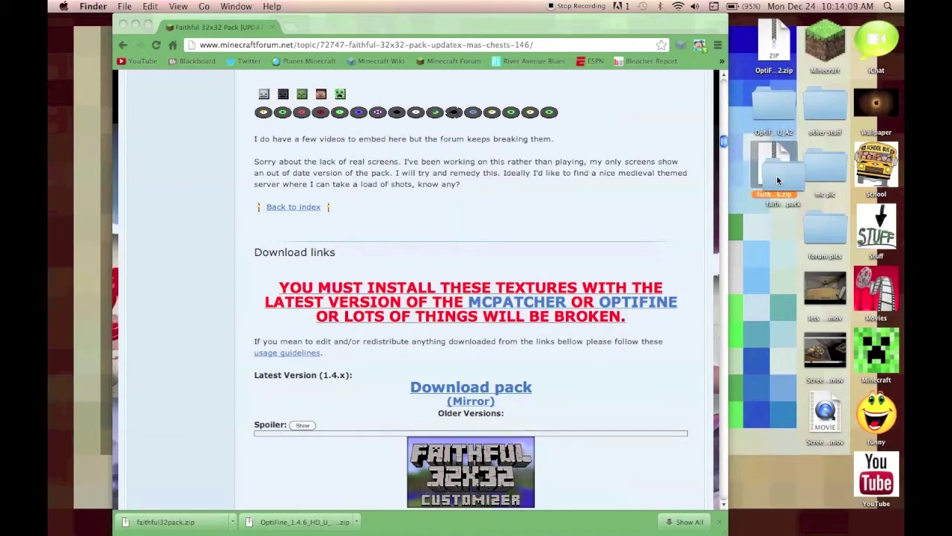
drag(777, 180, 771, 238)
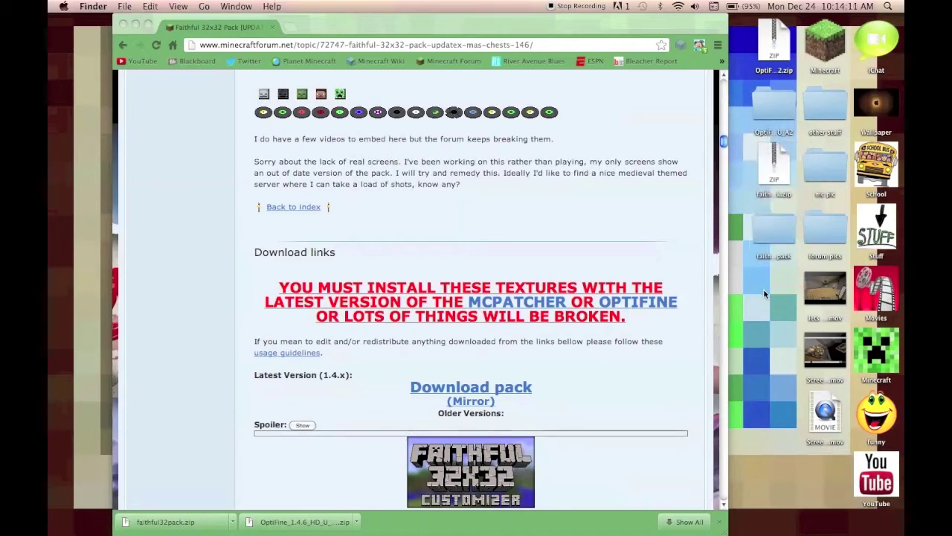
Step: Close the browser, log in to Minecraft with the saved account and load the second world in the singleplayer list
click(122, 27)
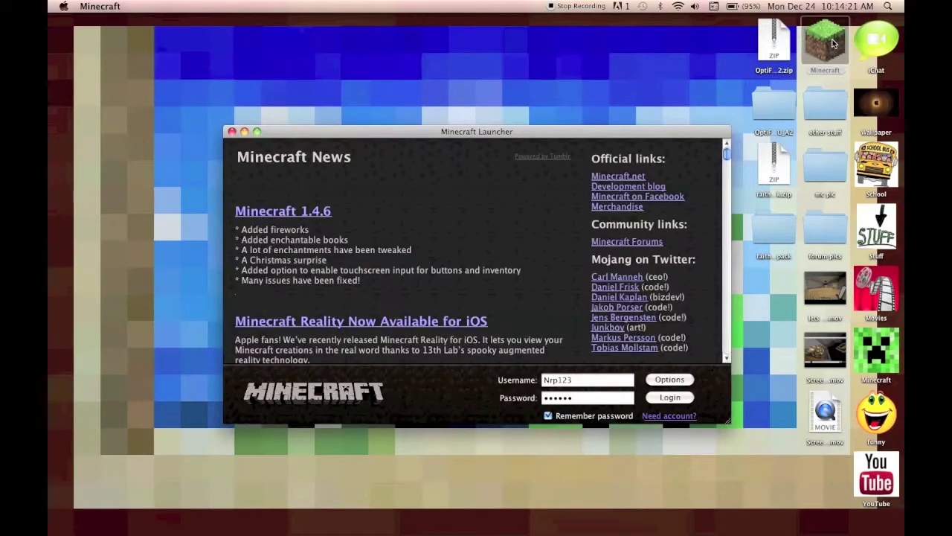
click(687, 398)
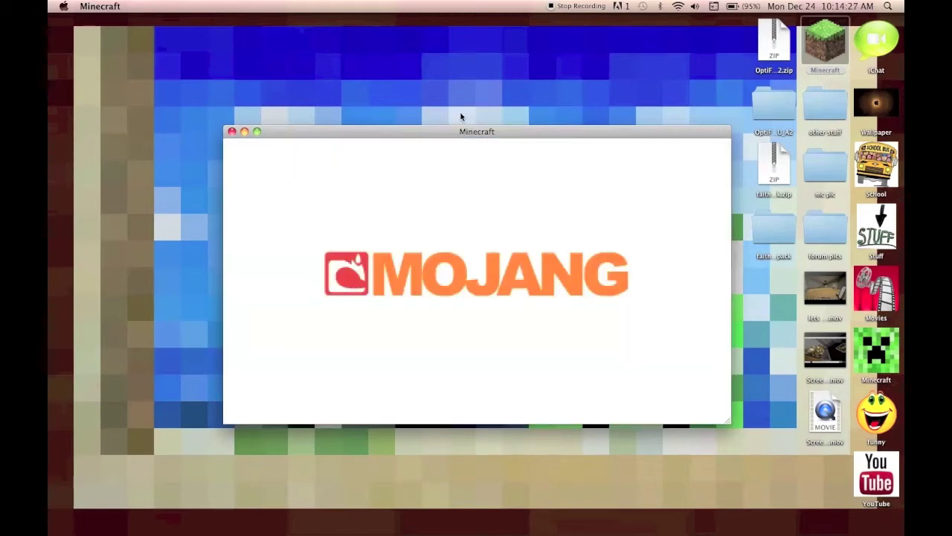
click(462, 273)
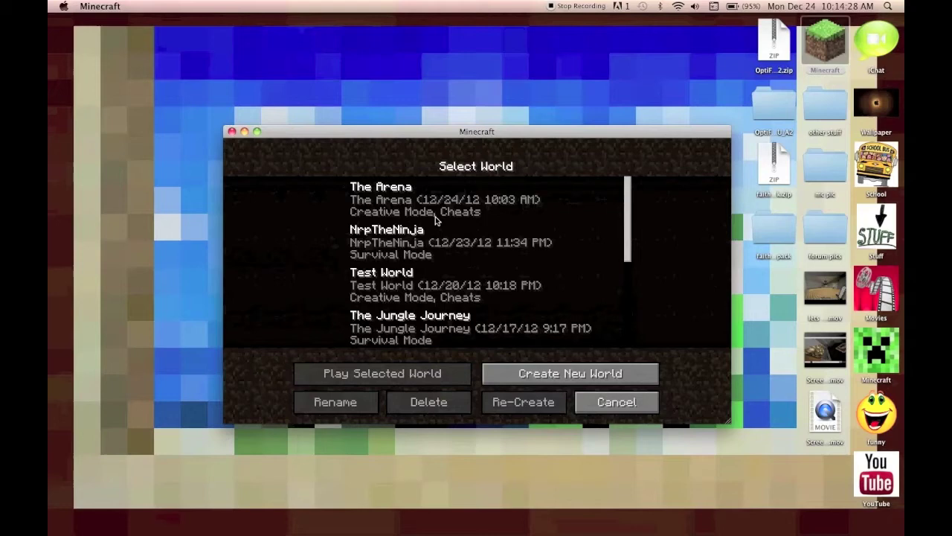
double_click(410, 246)
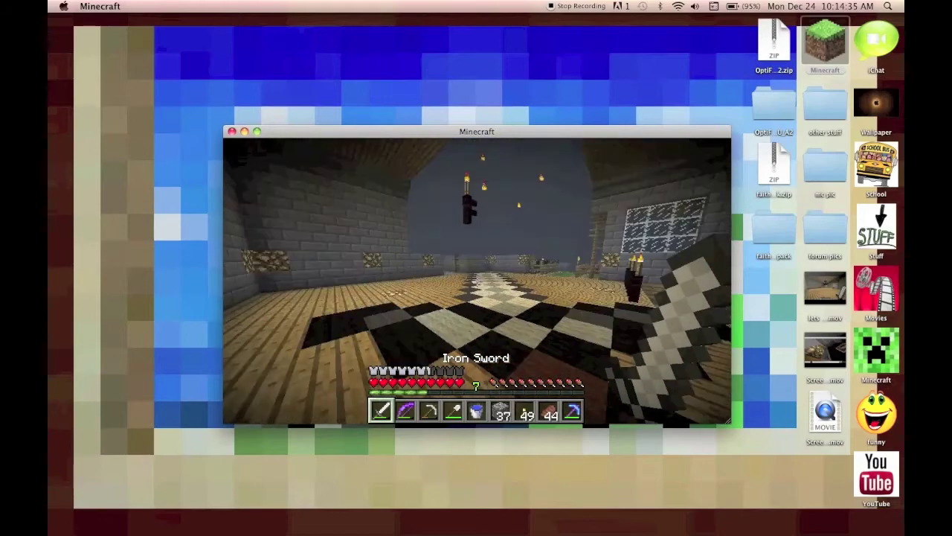
Step: Examine the game's Video Settings and Controls options, then leave the options without changing anything
key(Escape)
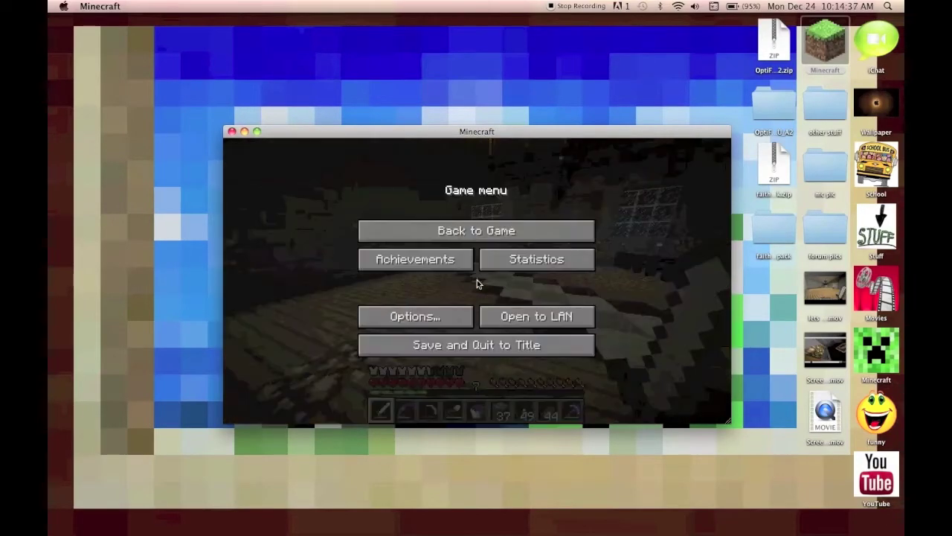
click(405, 315)
click(425, 306)
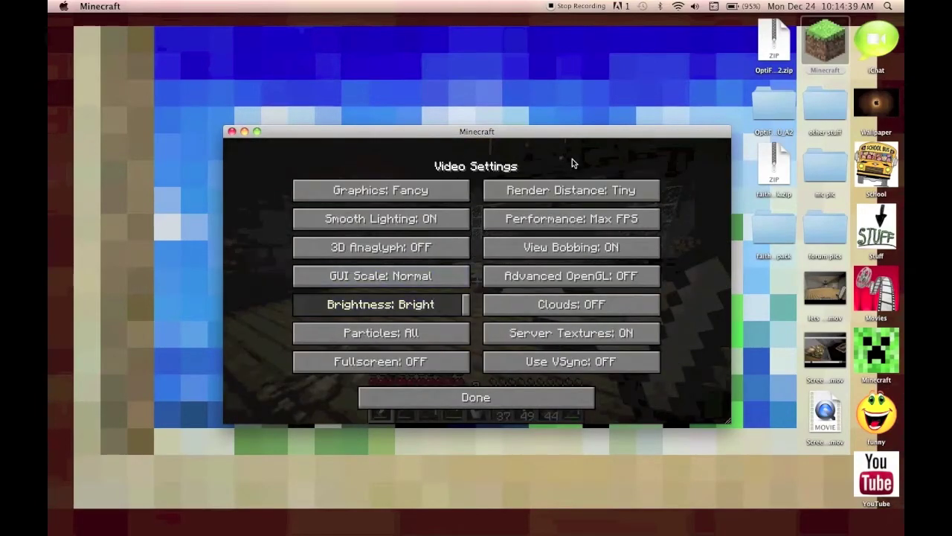
click(446, 397)
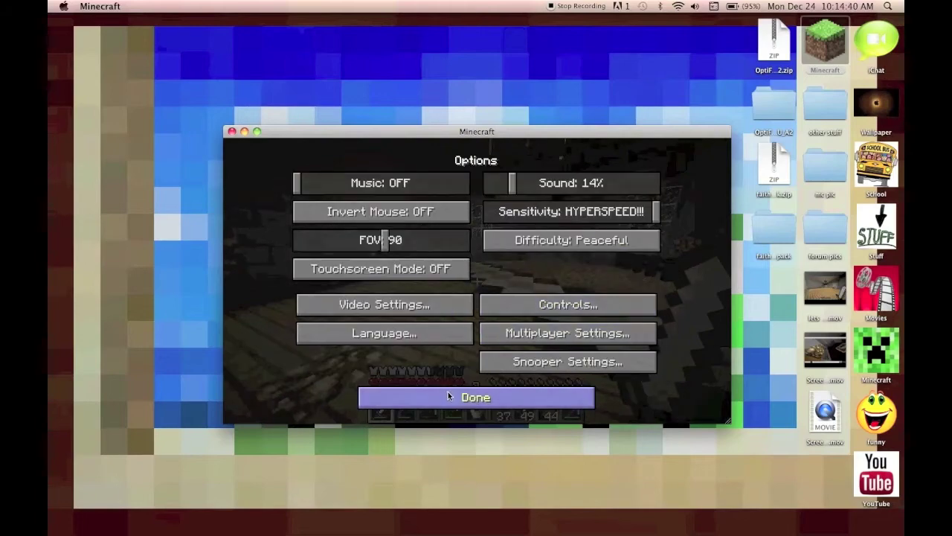
click(520, 305)
click(506, 394)
click(497, 400)
key(Escape)
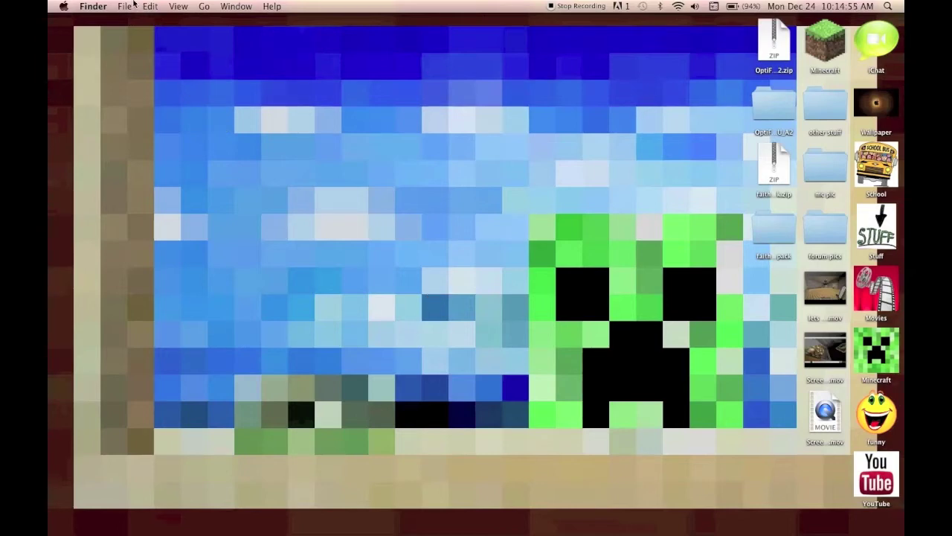
Step: Switch to Finder, open a new window on the home folder and display its contents as icons
click(125, 7)
click(128, 19)
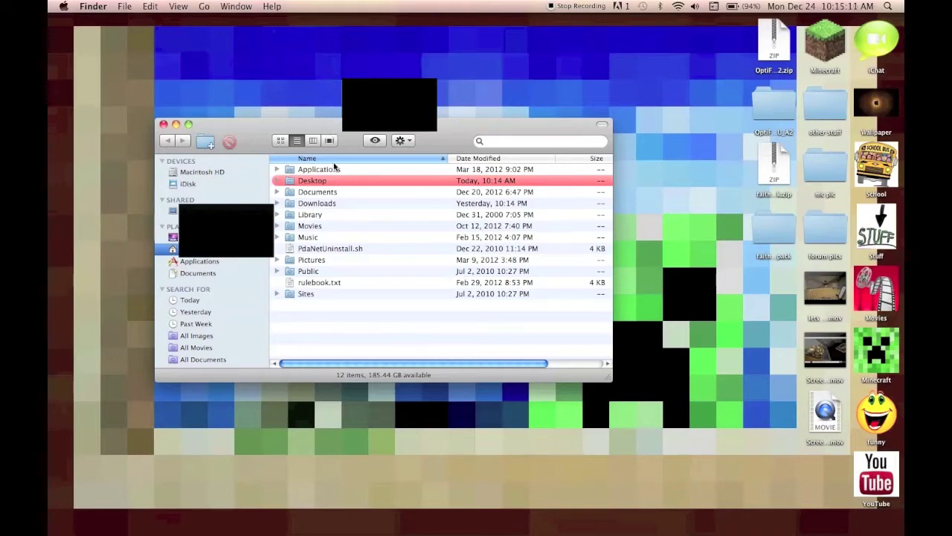
click(280, 140)
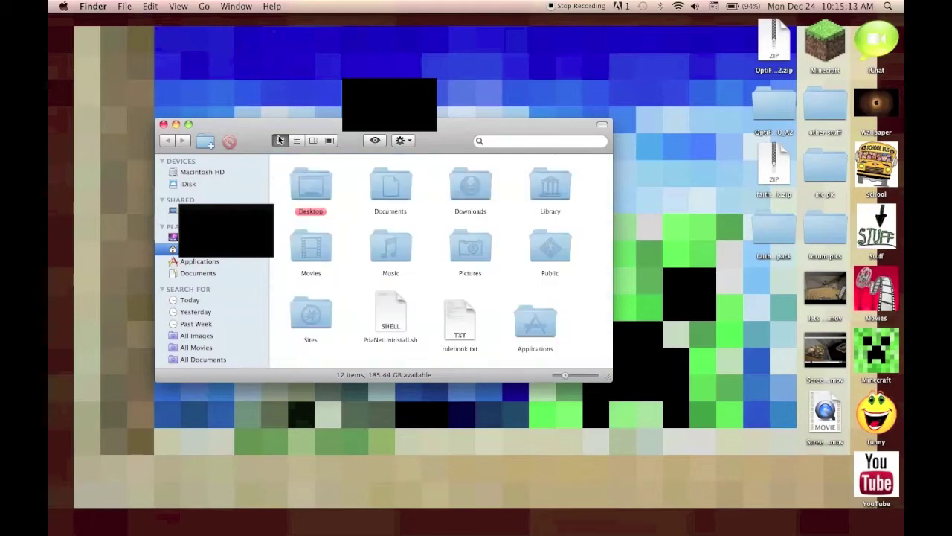
Step: Open the bin folder inside Library, Application Support, minecraft in the home folder
double_click(542, 179)
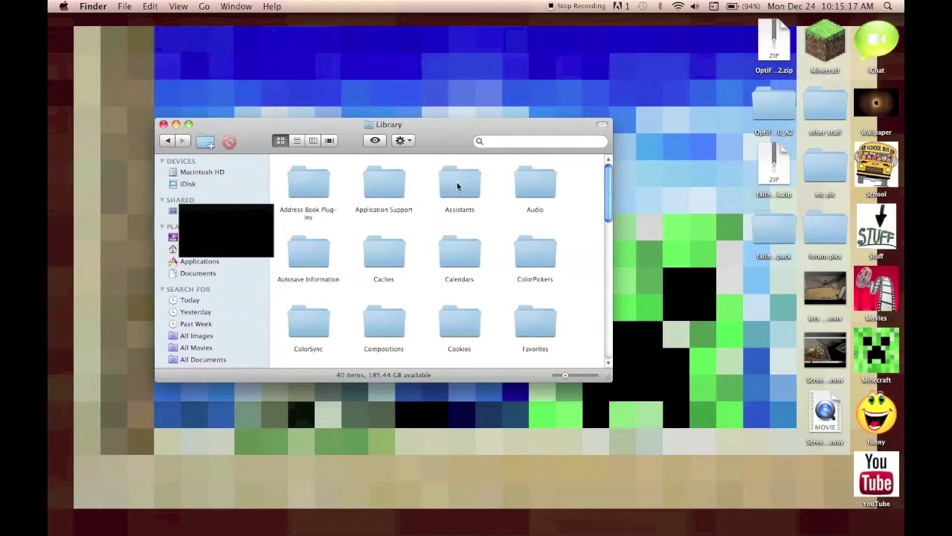
double_click(389, 185)
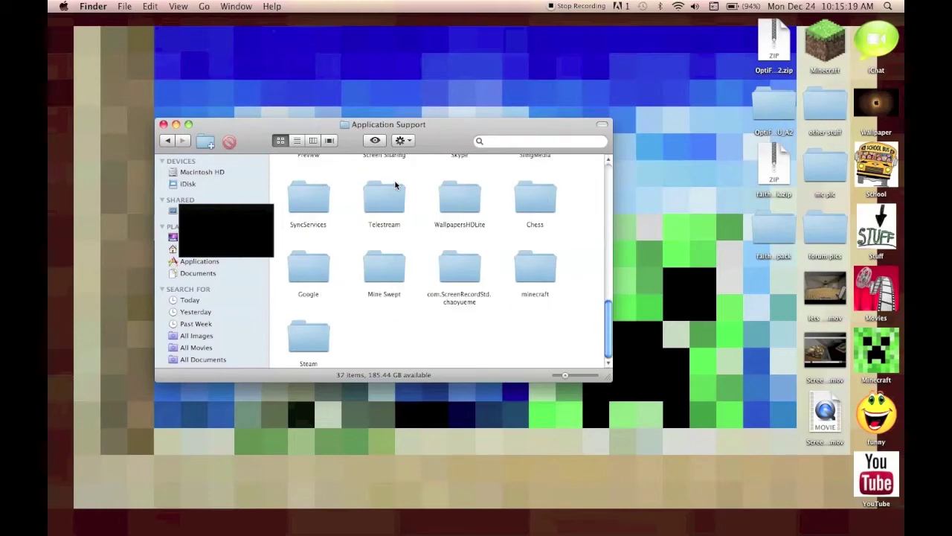
double_click(536, 273)
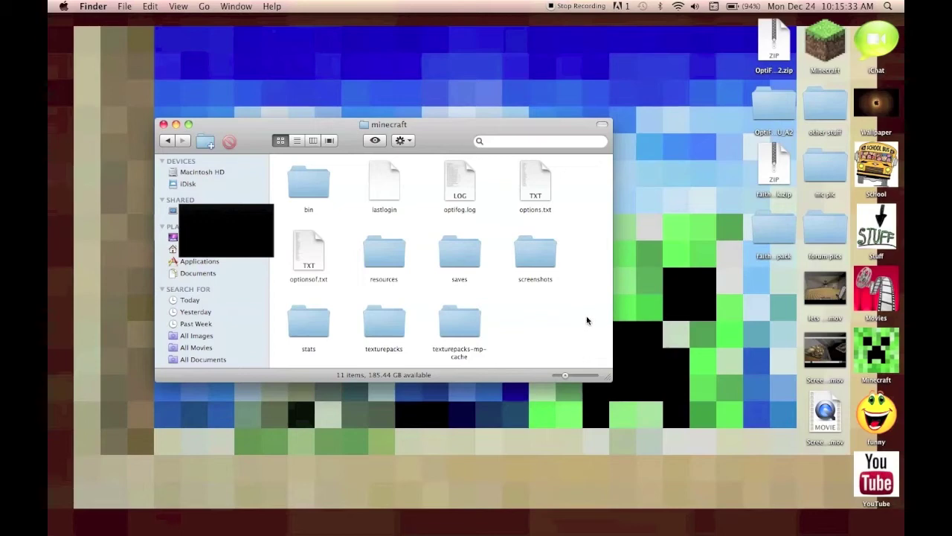
double_click(321, 186)
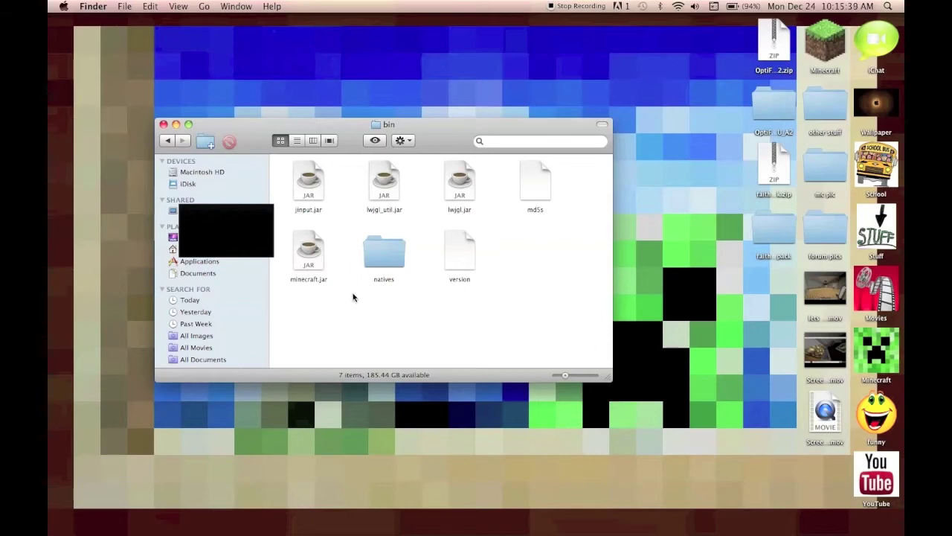
Step: Rename minecraft.jar in the bin folder to minecraft.zip, accepting the extension change
click(326, 280)
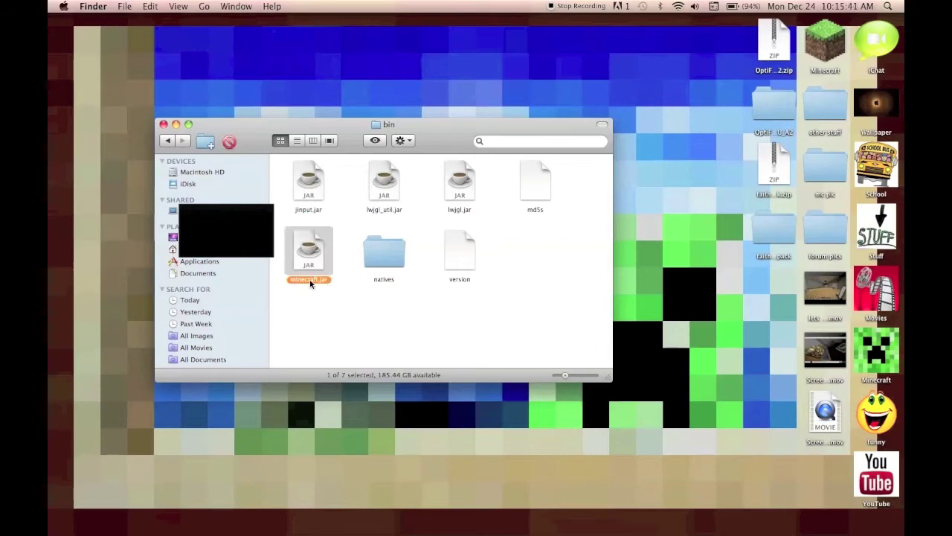
click(311, 281)
key(BackSpace)
key(BackSpace)
key(BackSpace)
text(zip)
key(Return)
click(556, 197)
Step: Extract minecraft.zip in the bin folder and align the new minecraft folder with the other icons
double_click(298, 253)
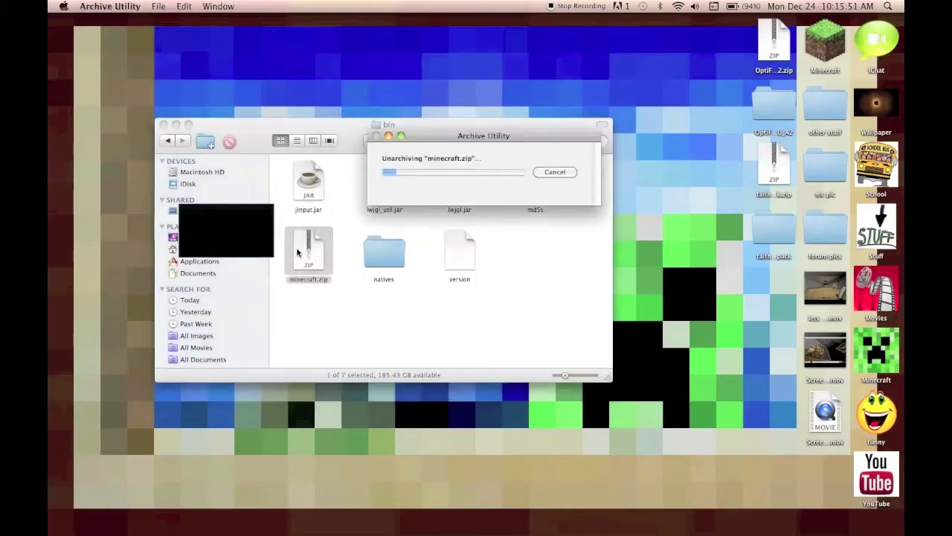
drag(335, 272, 553, 259)
right_click(517, 318)
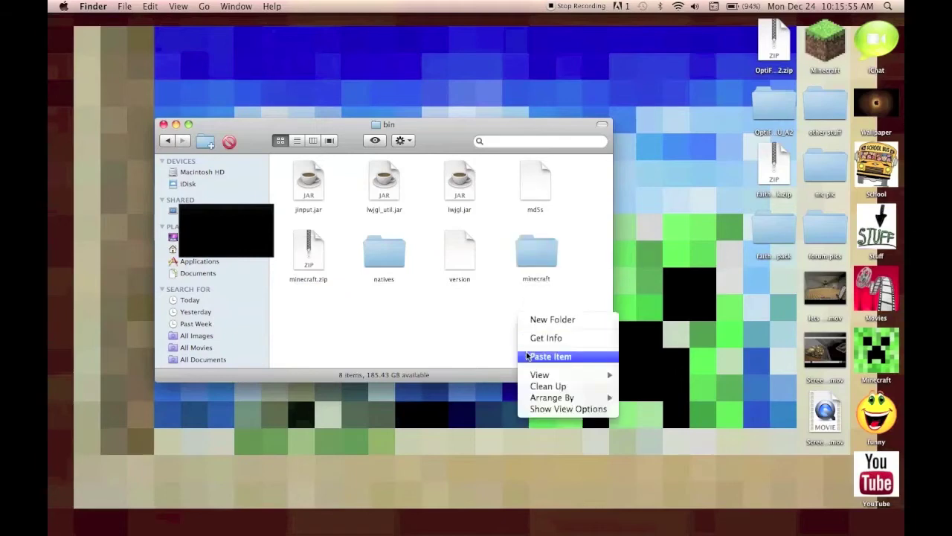
click(537, 387)
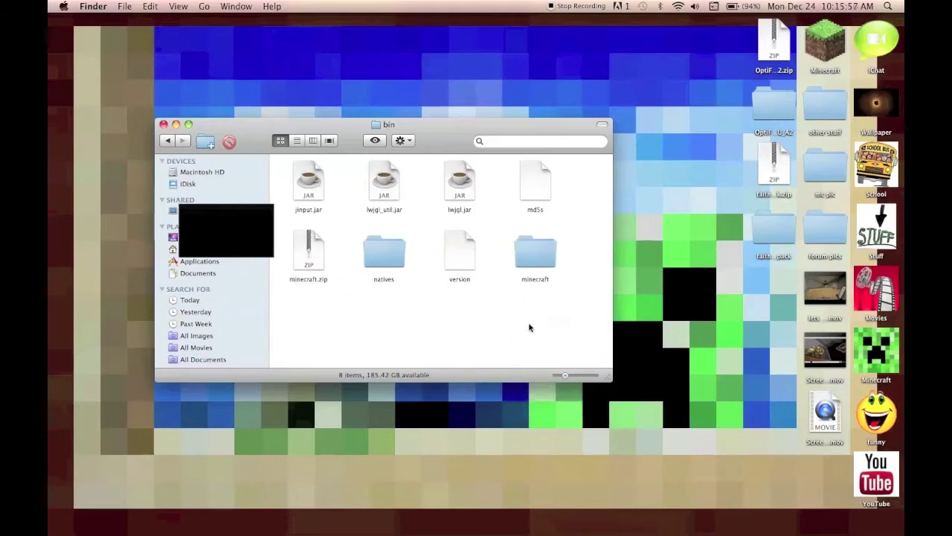
Step: Copy all files from the desktop's OptiFine folder into the extracted minecraft folder, replacing all duplicates, and close the OptiFine window
double_click(530, 255)
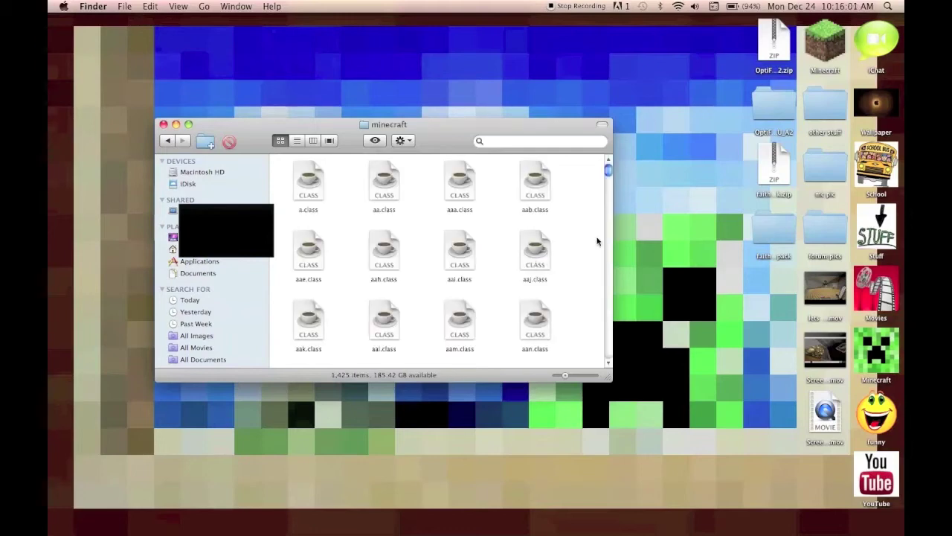
click(782, 108)
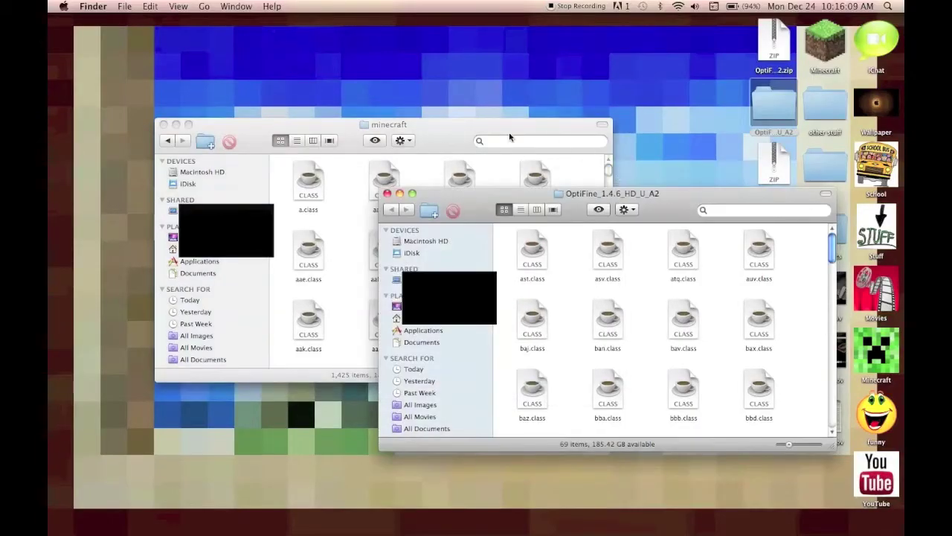
click(472, 127)
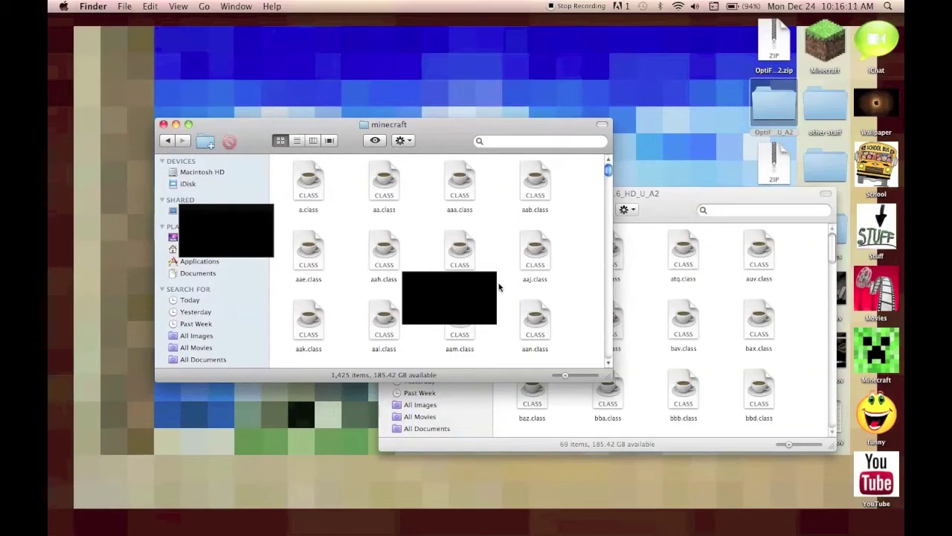
click(657, 201)
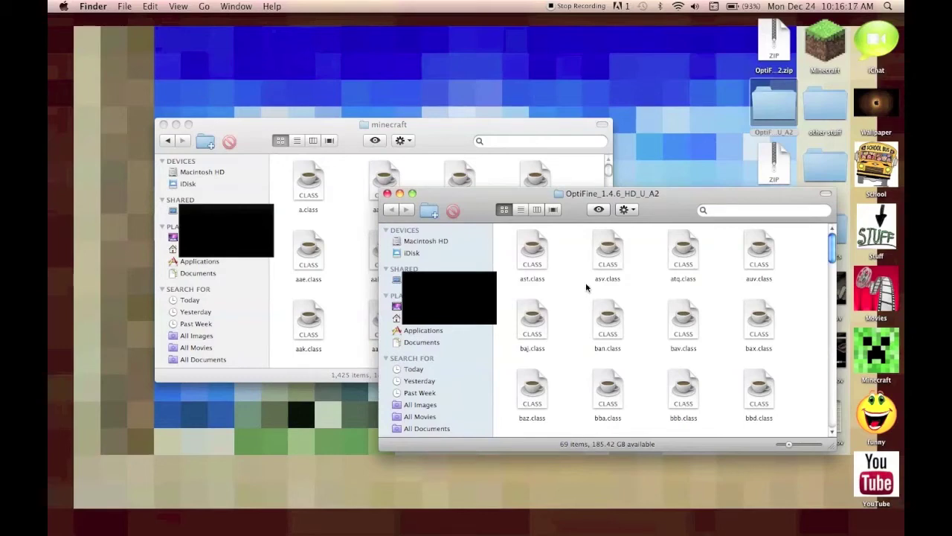
key(super+a)
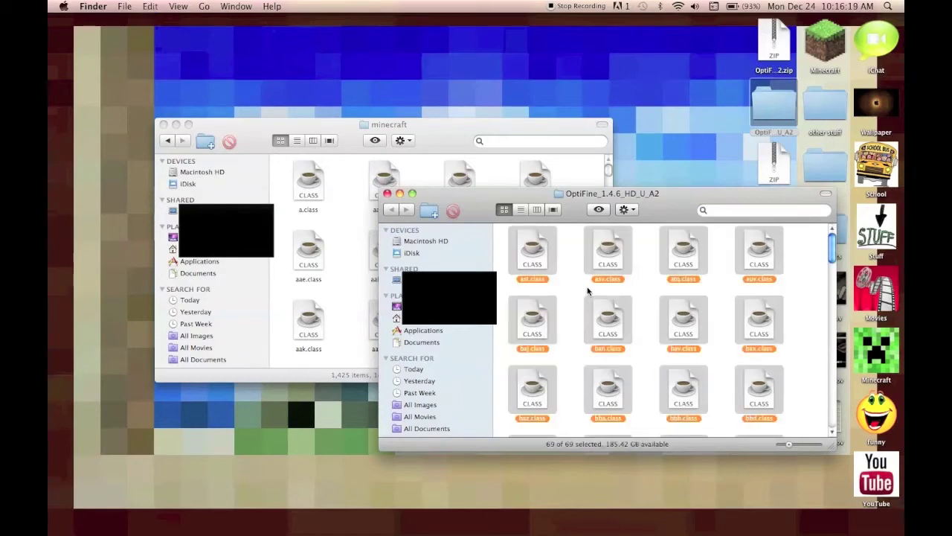
click(455, 136)
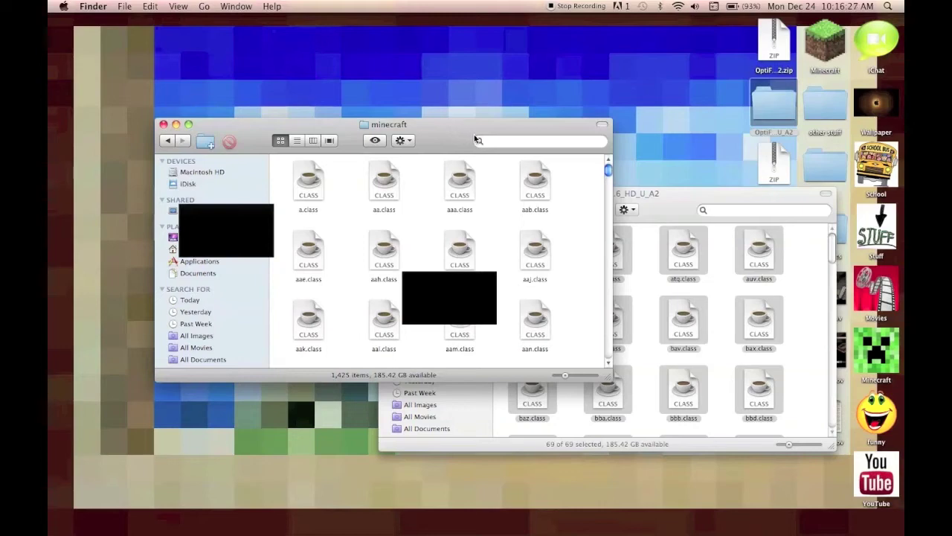
key(super+v)
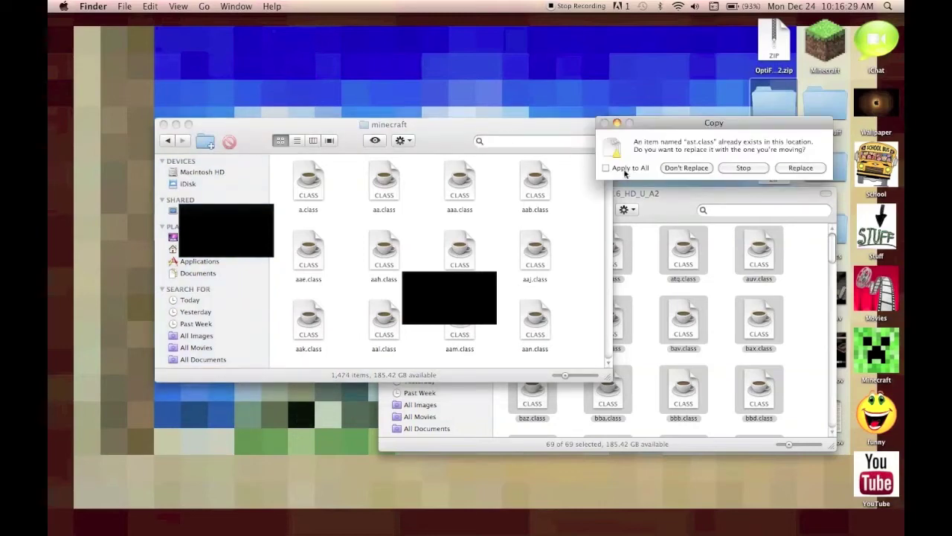
click(606, 168)
click(796, 168)
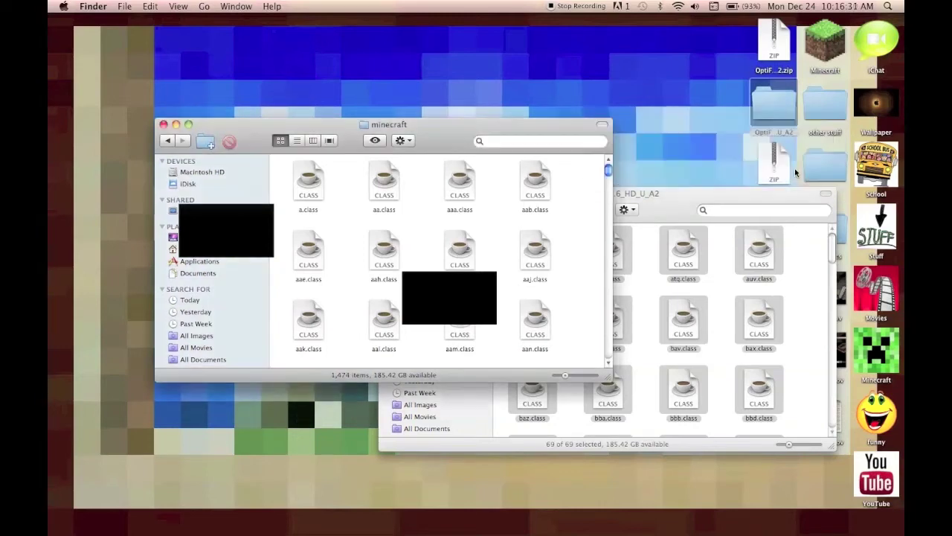
click(674, 206)
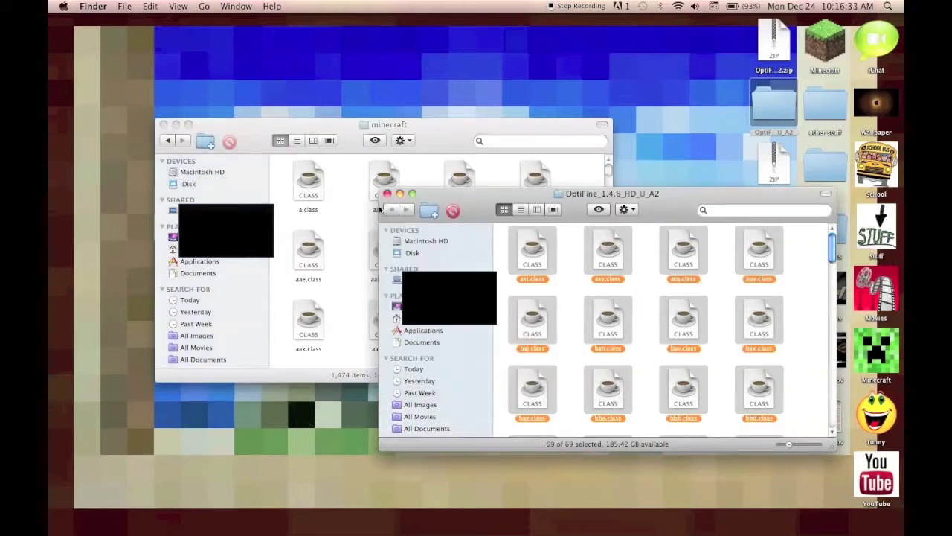
key(super+w)
click(672, 231)
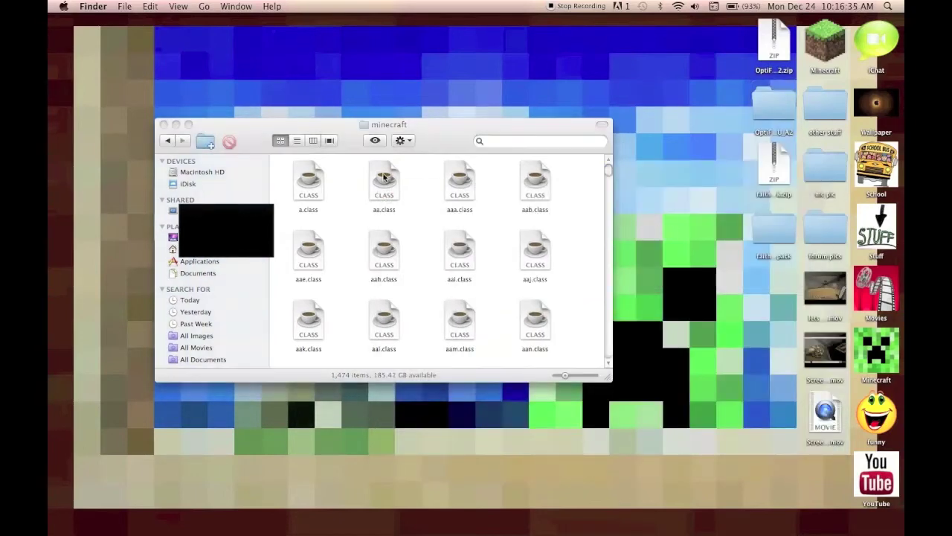
Step: Return to the bin folder and rename the extracted minecraft folder to minecraft.jar, accepting the added extension
click(167, 142)
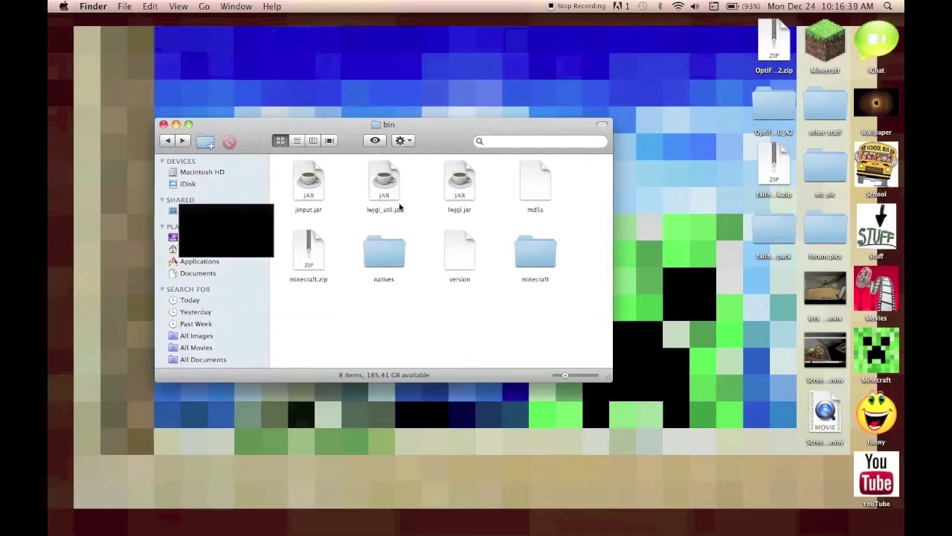
click(526, 282)
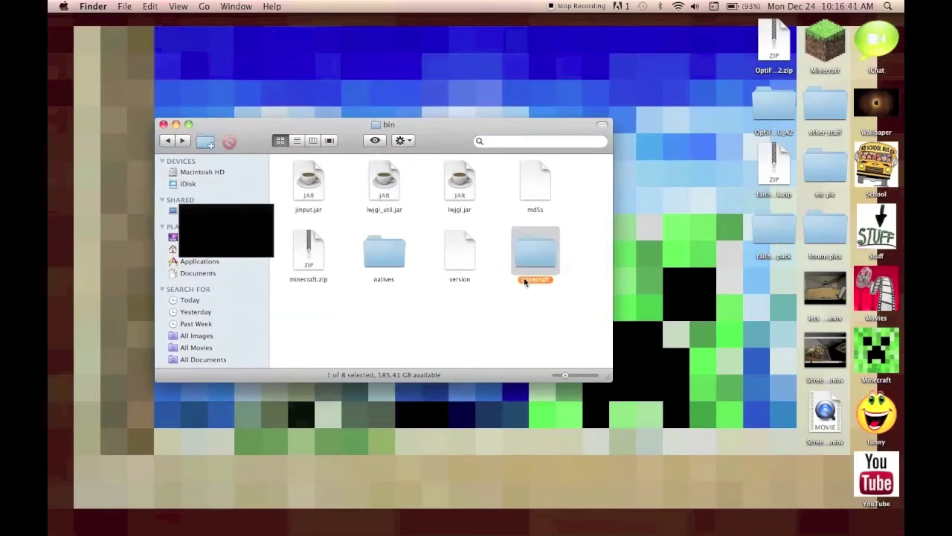
key(Return)
key(Right)
text(.jar)
key(Return)
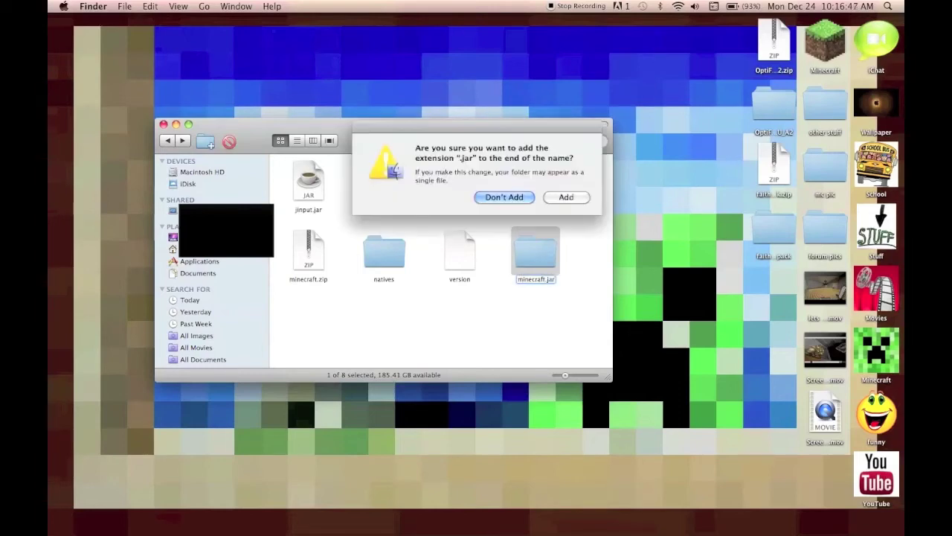
click(565, 200)
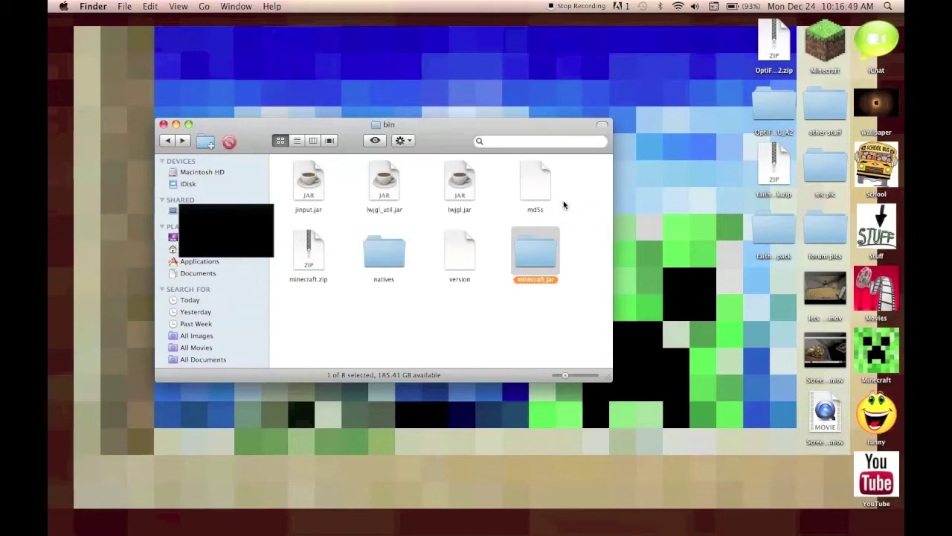
click(572, 219)
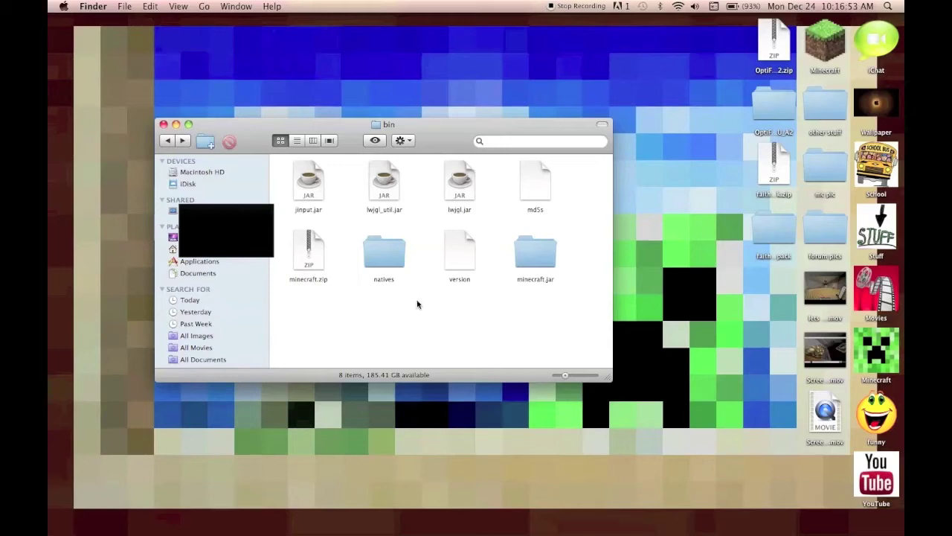
Step: Arrange the contents of the minecraft.jar folder by kind and move its META-INF folder to the trash
double_click(548, 255)
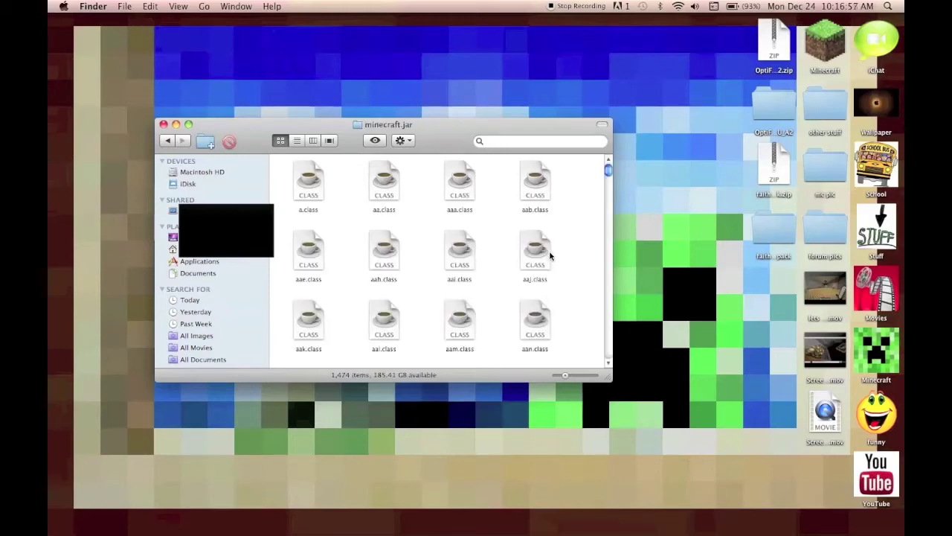
click(402, 140)
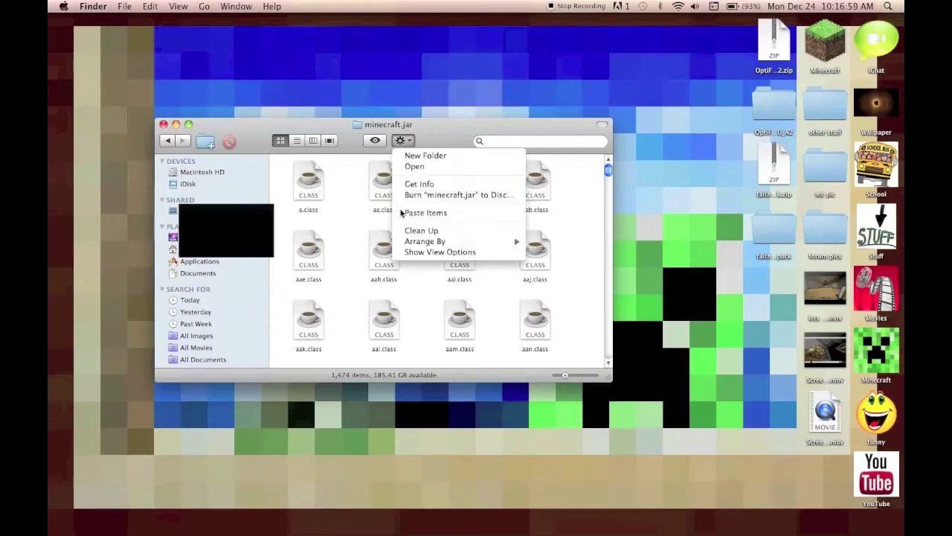
mouse_move(445, 242)
mouse_move(482, 242)
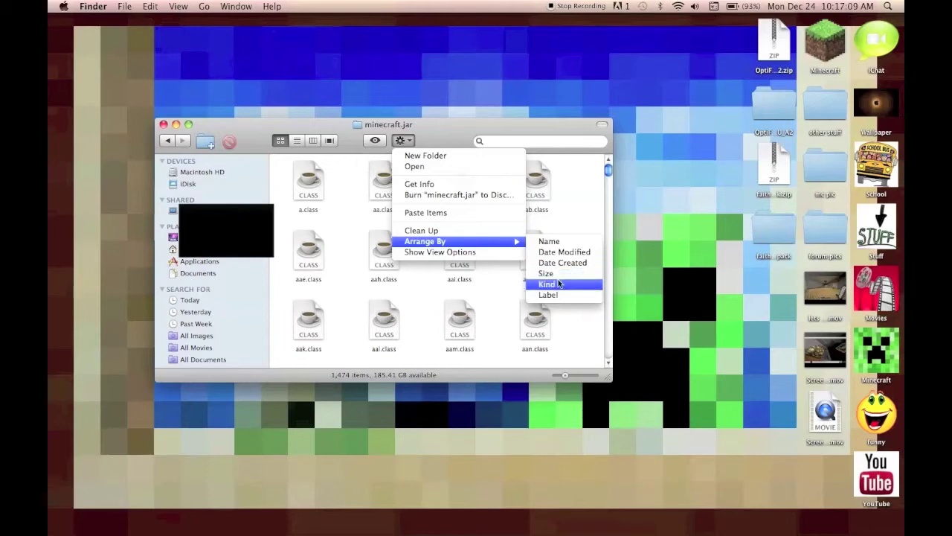
click(547, 285)
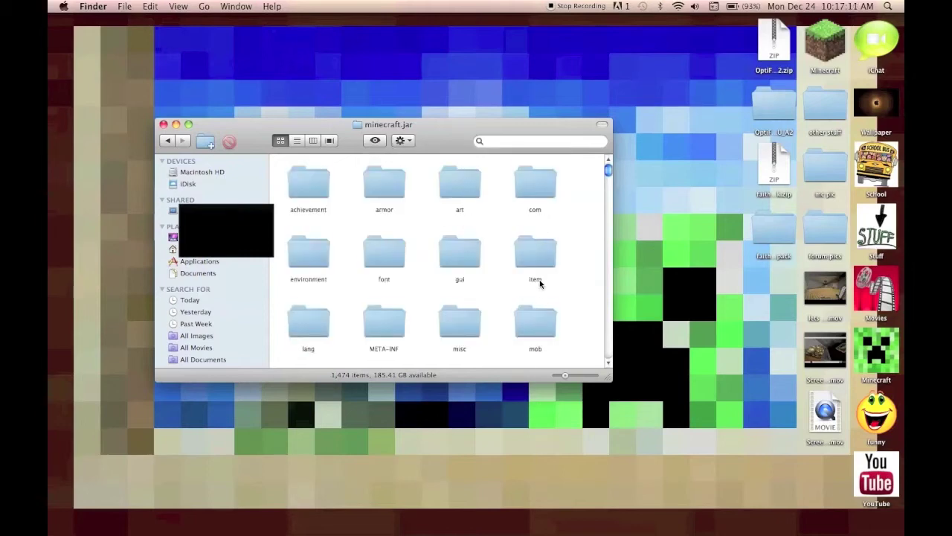
scroll(521, 276, down, 2)
drag(373, 266, 65, 507)
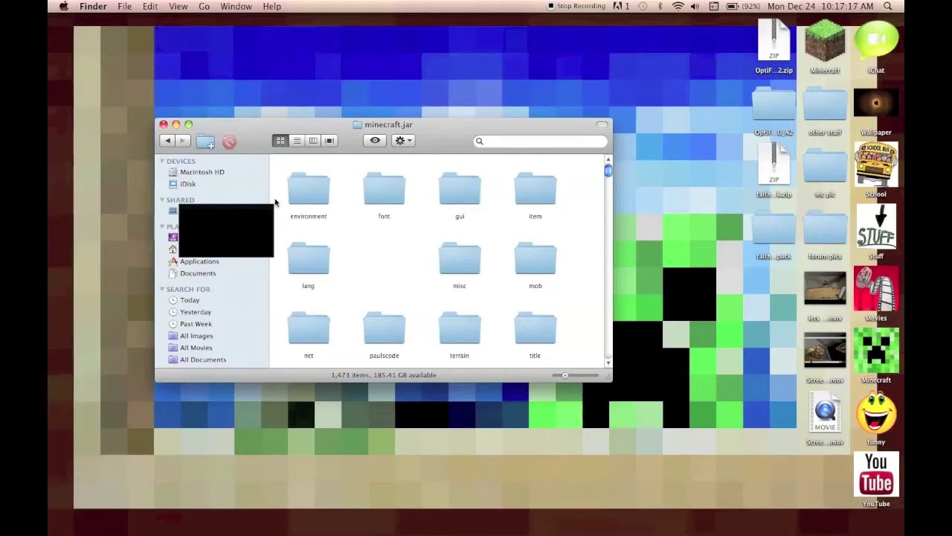
Step: Move the extracted Faithful folder from the desktop into Minecraft's texturepacks folder, replacing the existing faithful32pack
click(168, 140)
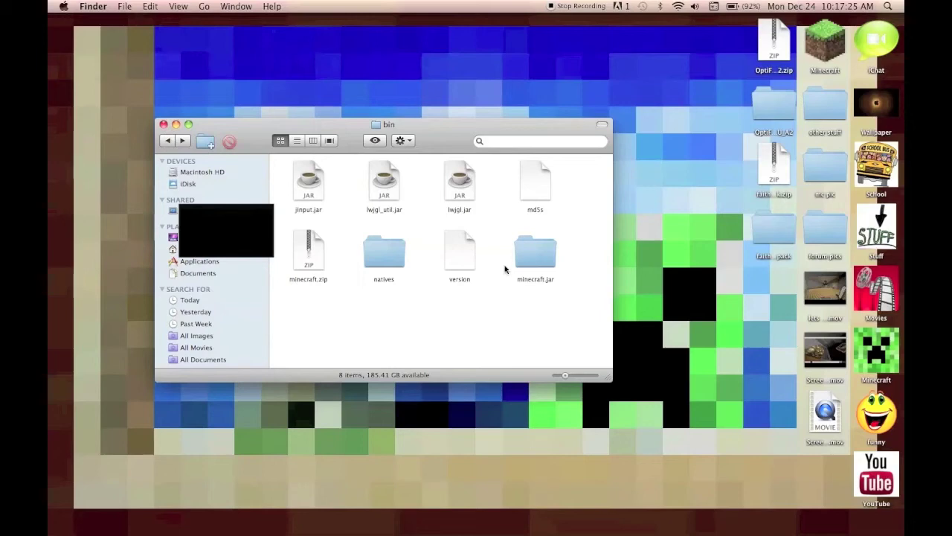
click(168, 141)
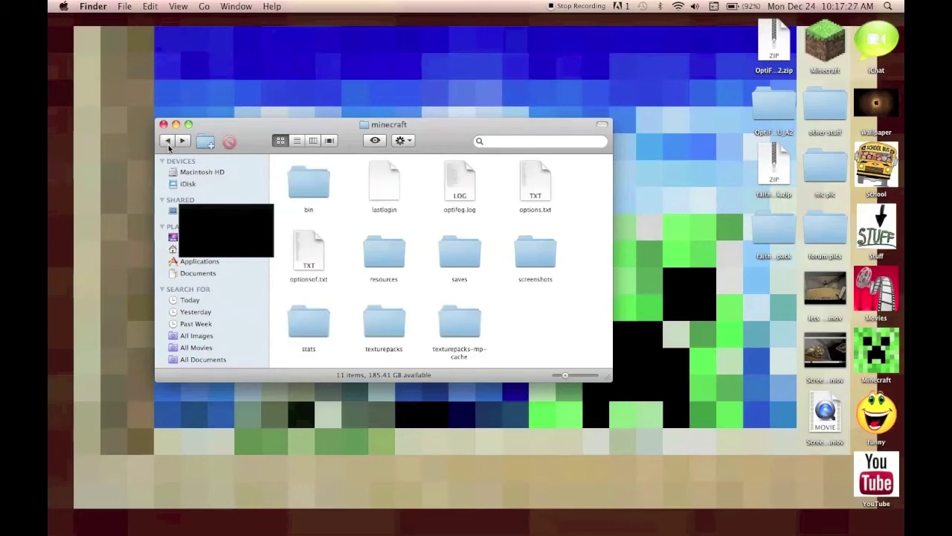
double_click(395, 323)
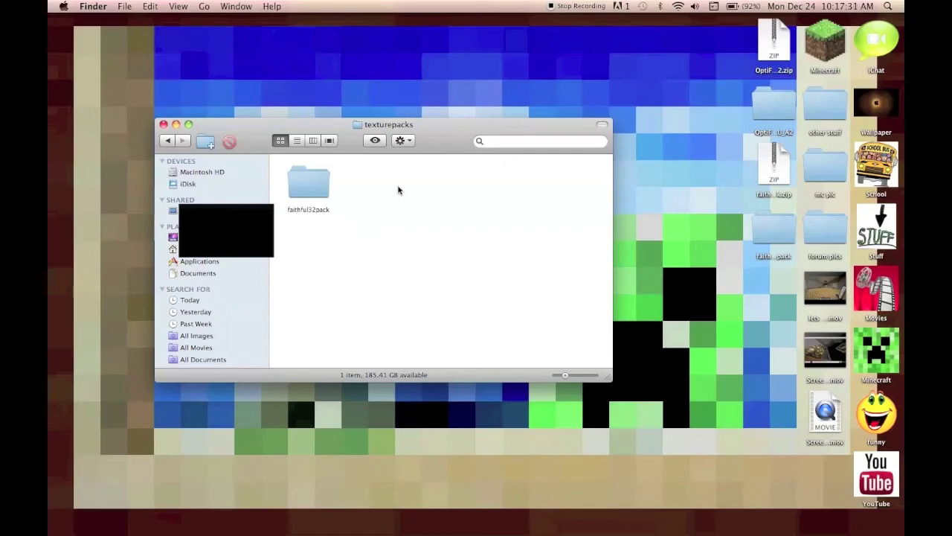
drag(773, 223, 428, 195)
click(800, 175)
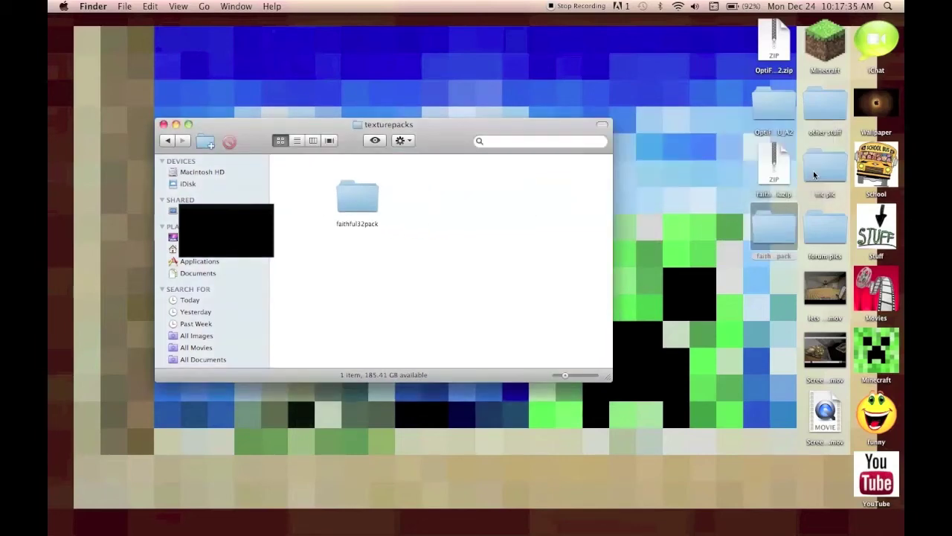
Step: Clean up the faithful32pack icon's placement in the texturepacks folder and close the window
click(355, 205)
drag(355, 204, 317, 193)
right_click(462, 230)
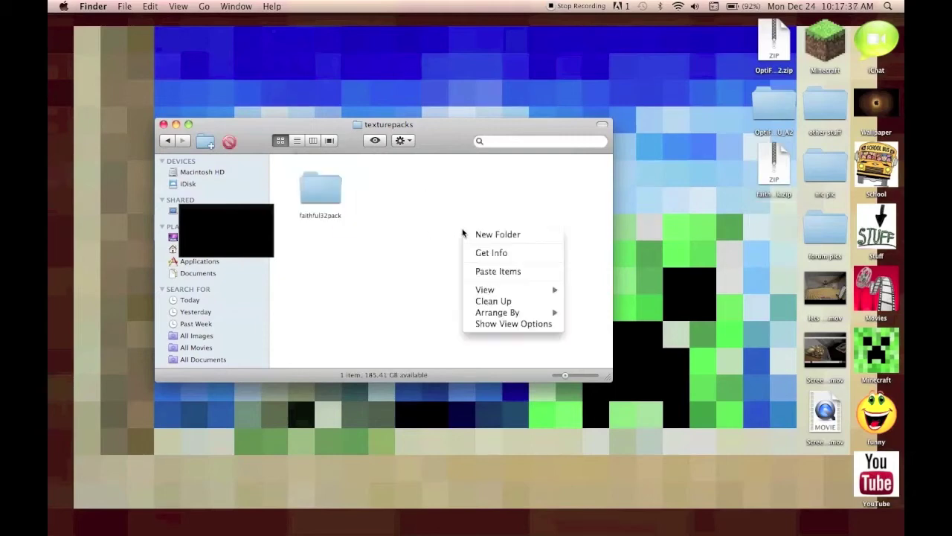
click(493, 301)
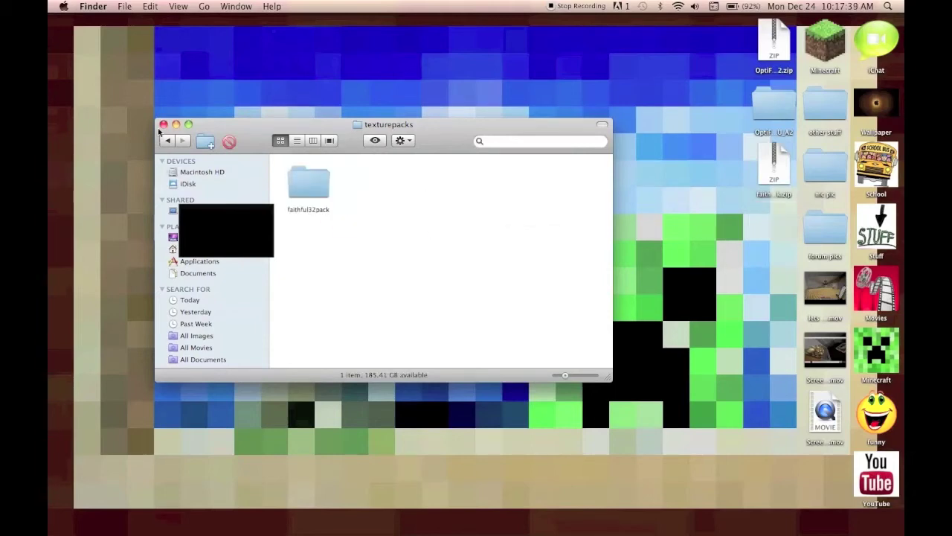
click(163, 125)
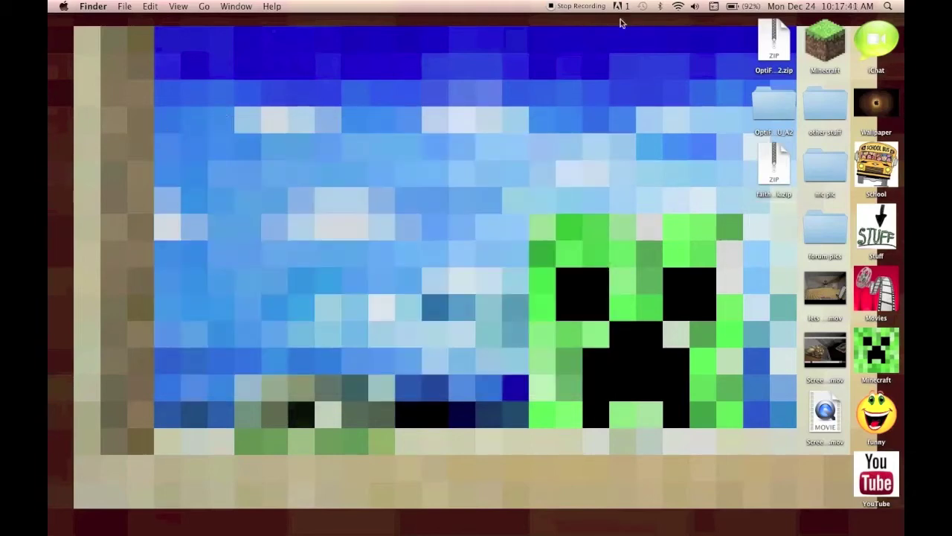
Step: Launch Minecraft and review the video settings, keeping the render distance at Tiny, and return to the title screen
double_click(838, 45)
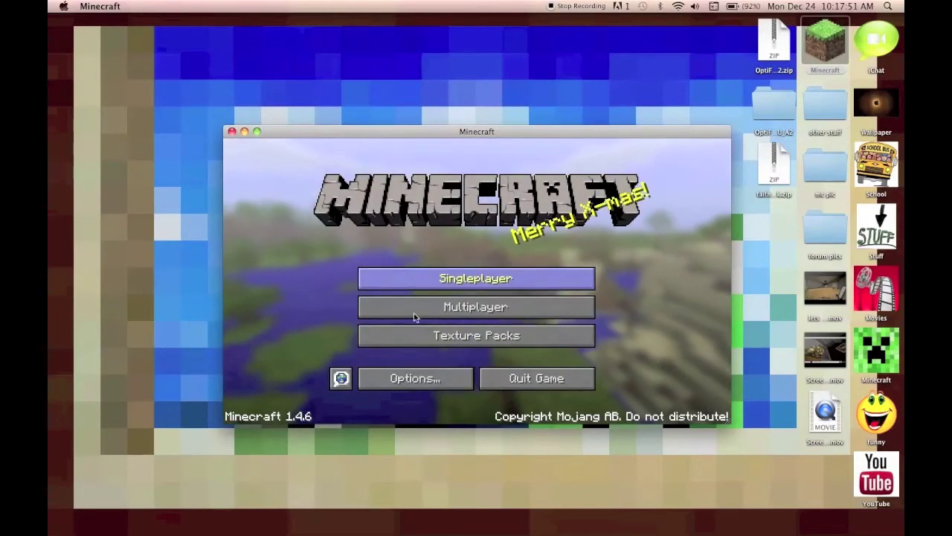
click(409, 376)
click(463, 306)
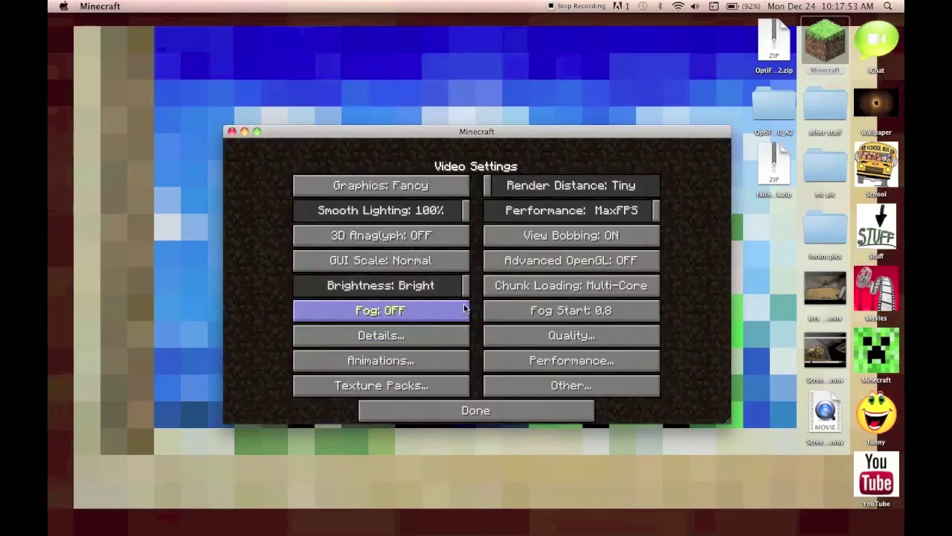
drag(587, 186, 488, 200)
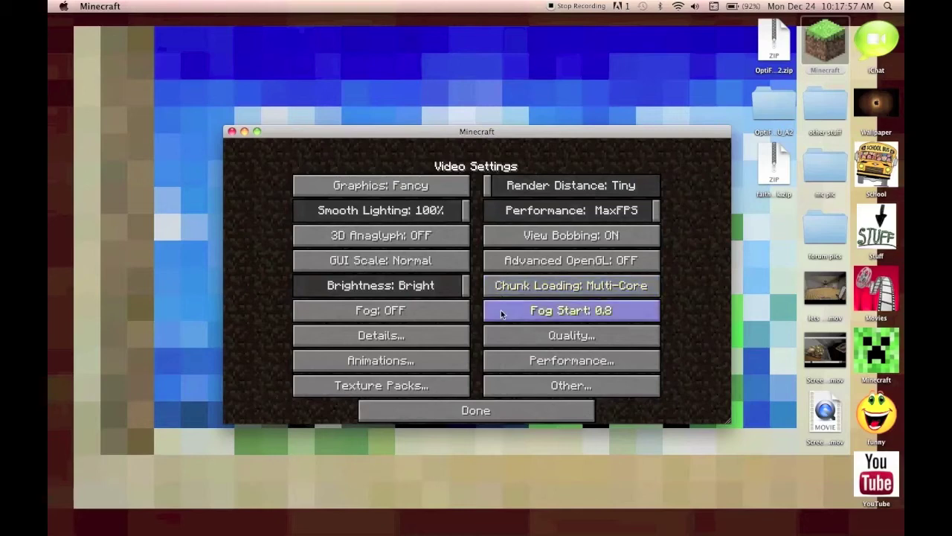
click(460, 411)
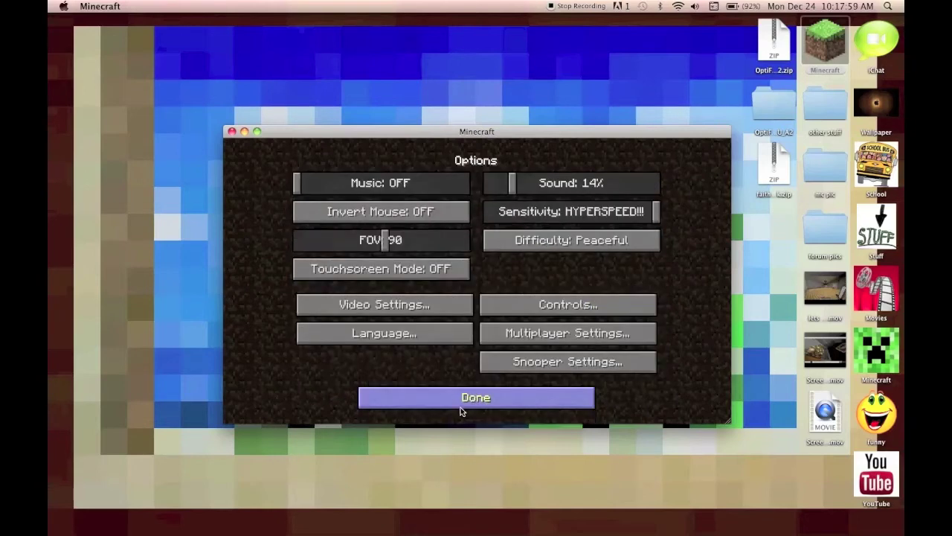
click(436, 398)
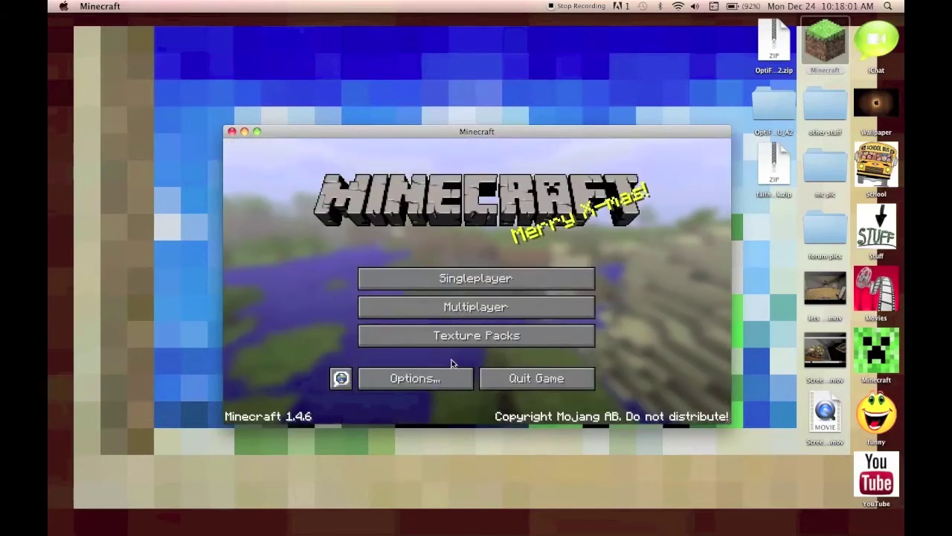
Step: Bind the Zoom control to the Z key in the game controls and return to the title screen
click(440, 378)
click(497, 306)
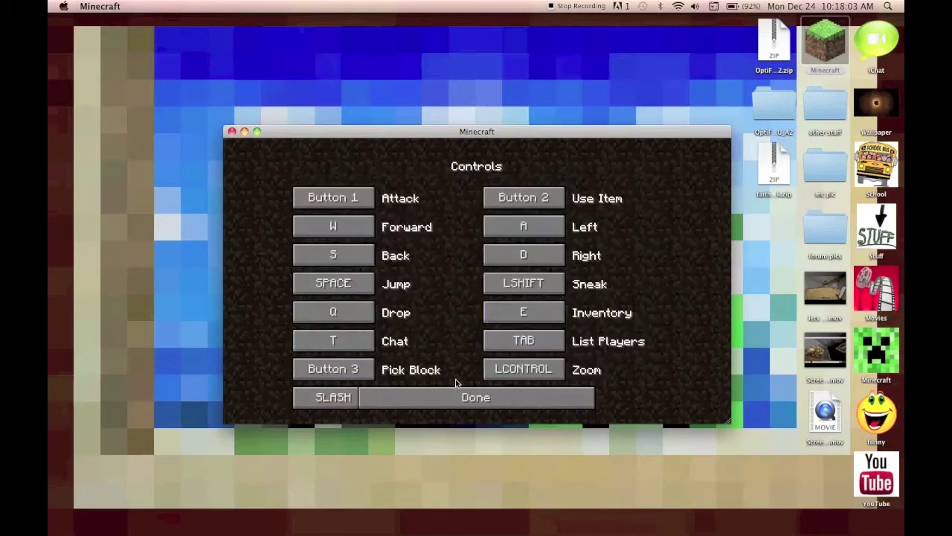
click(506, 369)
key(z)
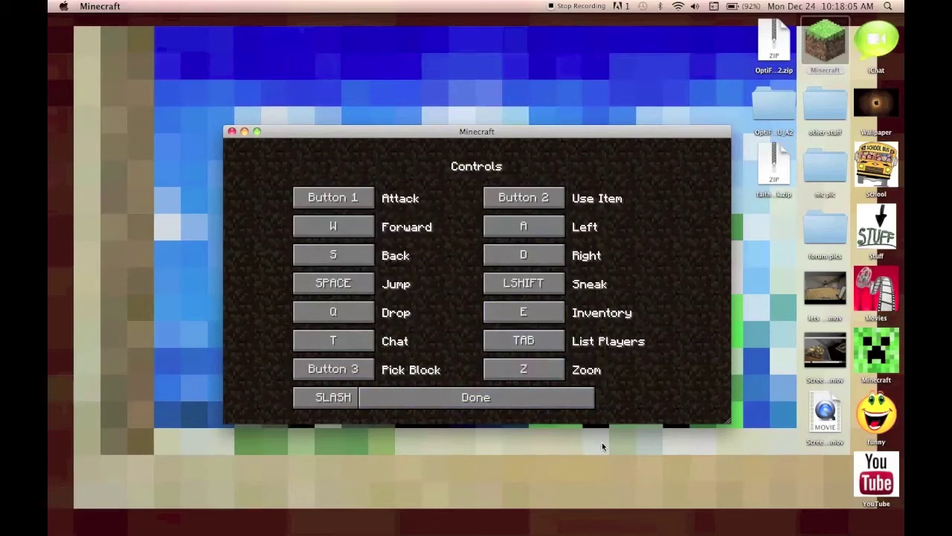
click(561, 397)
click(561, 396)
Step: Load the first survival world in an enlarged game window to view it with the default textures, and save and quit
click(484, 277)
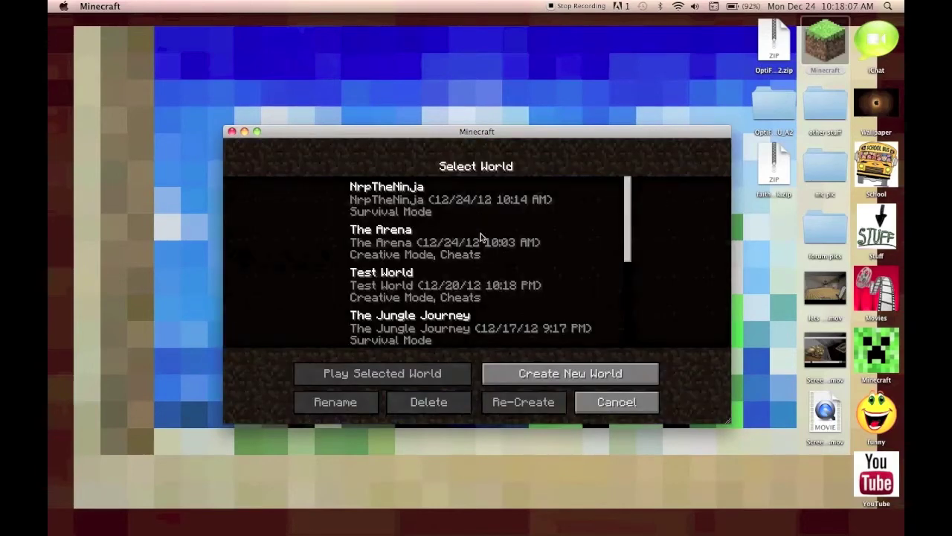
double_click(472, 208)
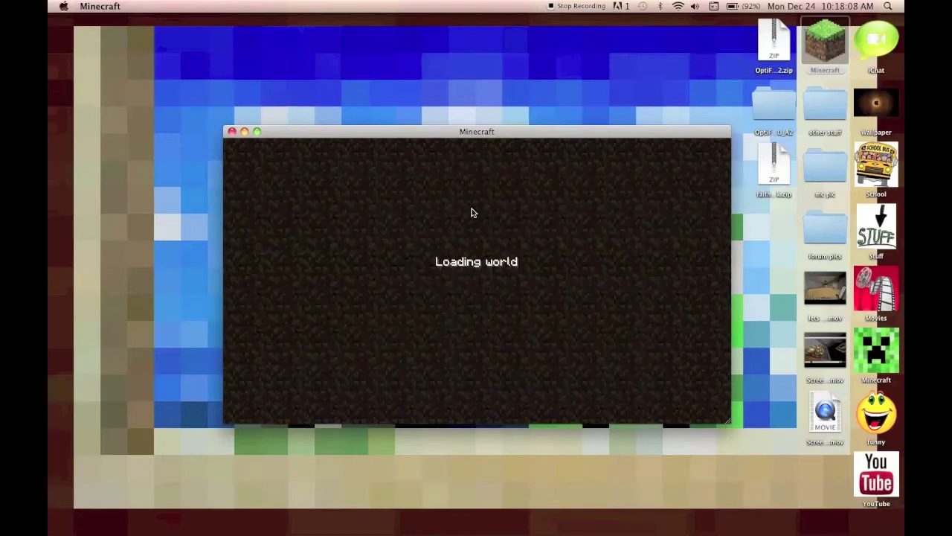
click(256, 132)
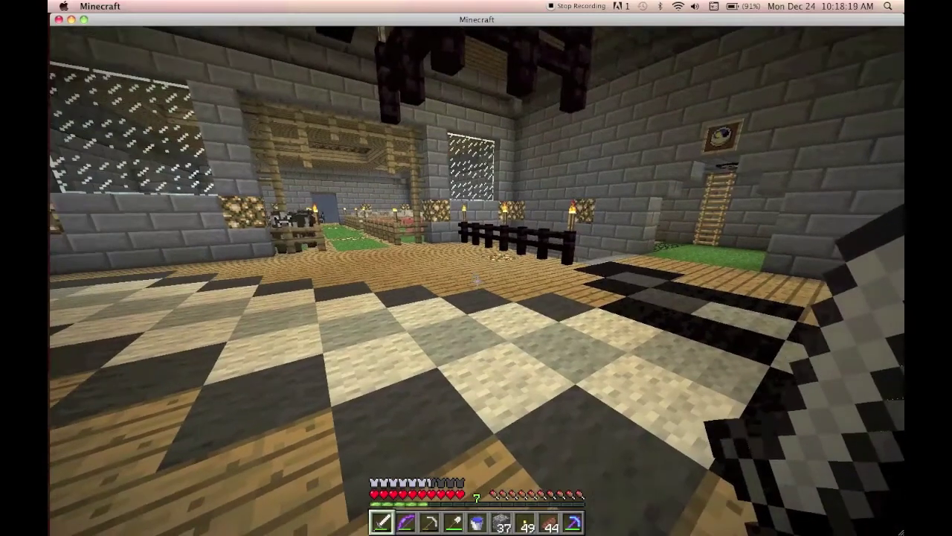
key(F3)
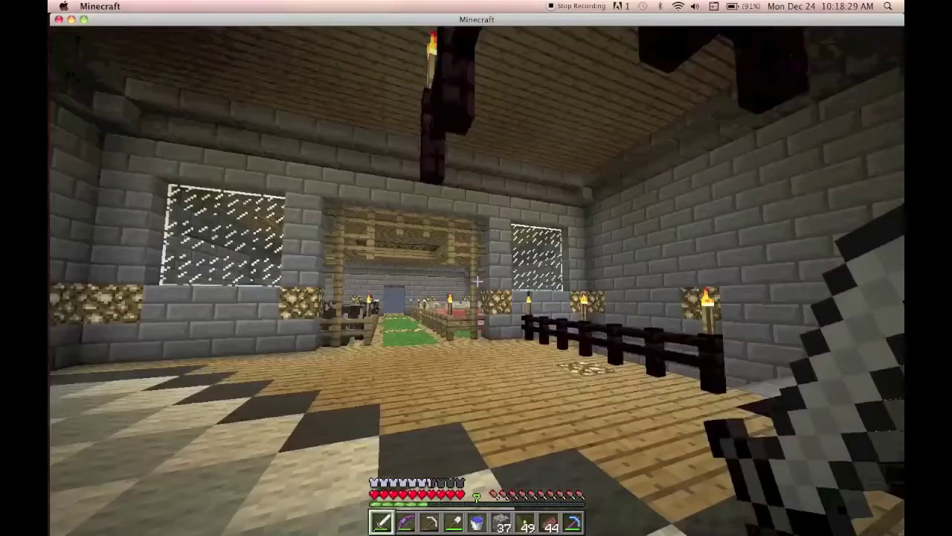
key(Escape)
click(495, 293)
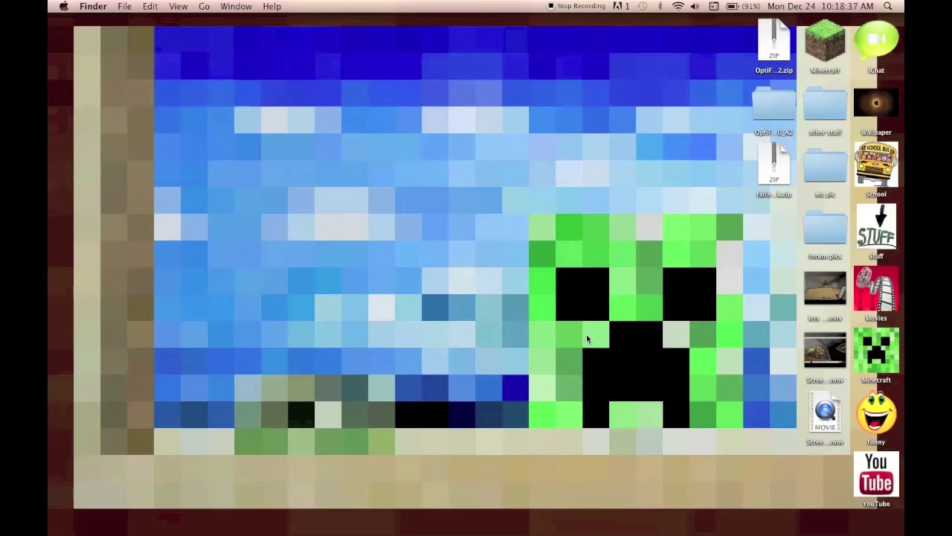
Step: Relaunch Minecraft, look at the force update setting in the launcher options, and log in with the remembered account
double_click(827, 35)
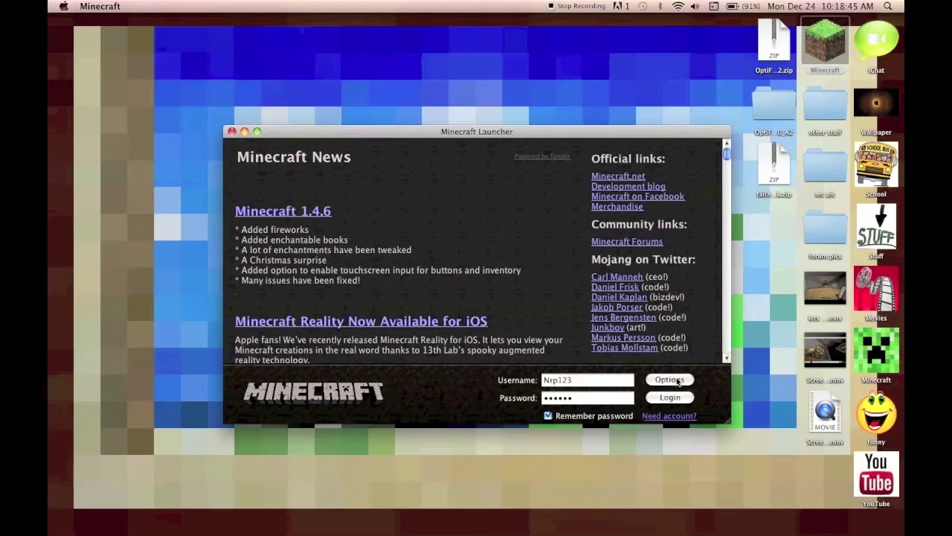
click(679, 379)
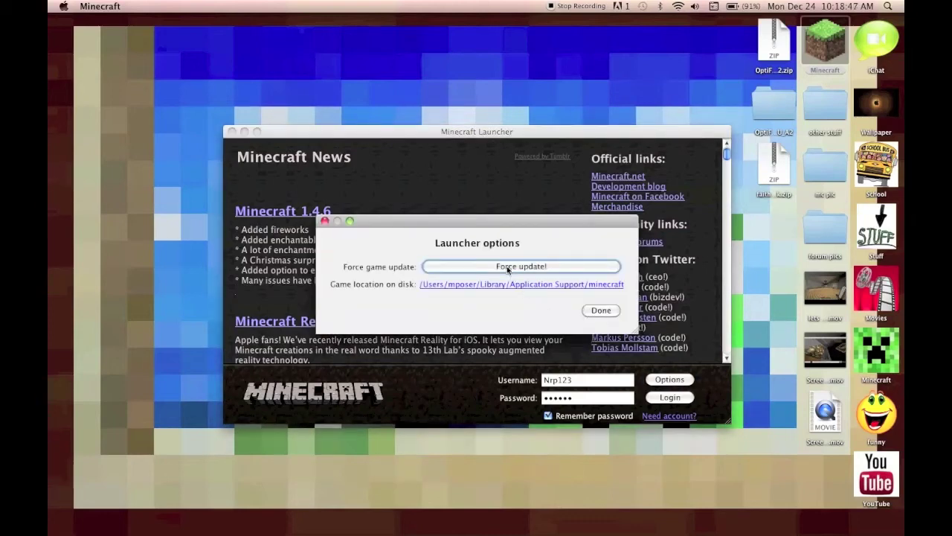
click(604, 311)
click(683, 398)
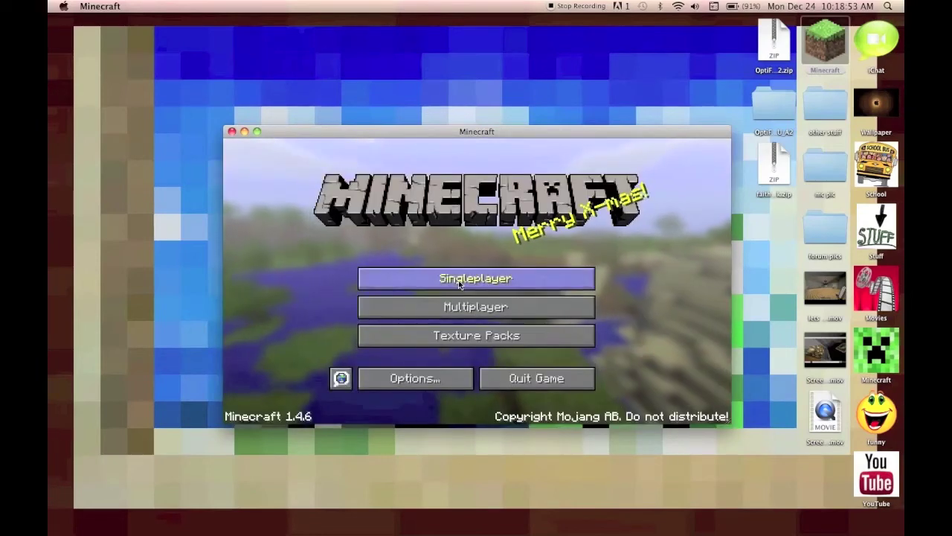
Step: Select the faithful32pack texture pack and walk through the survival world's stone hall and animal pens to examine the textures
click(469, 339)
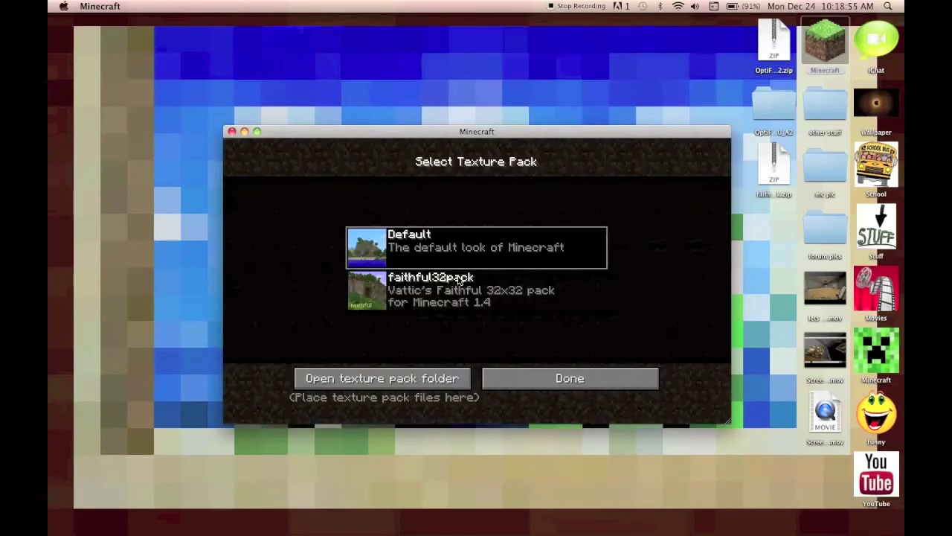
click(540, 374)
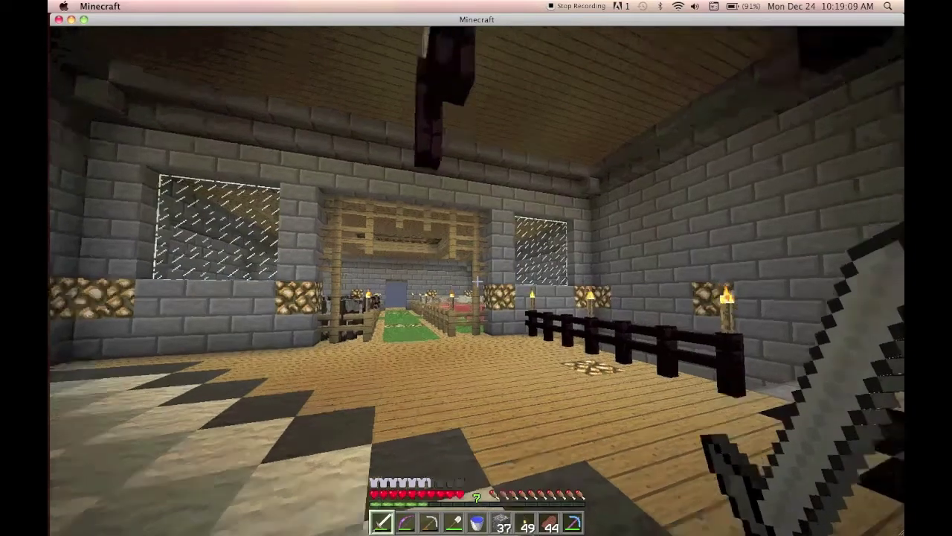
key(w)
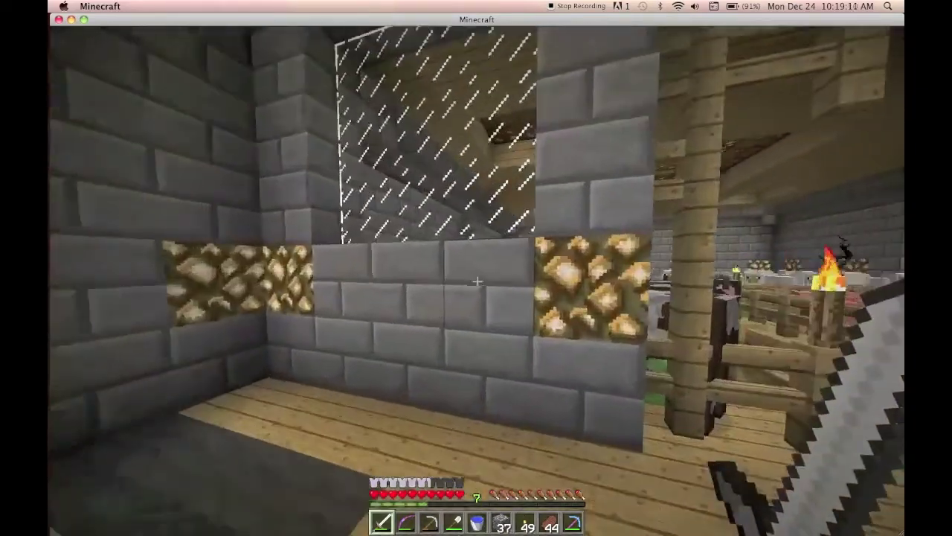
click(476, 280)
key(w)
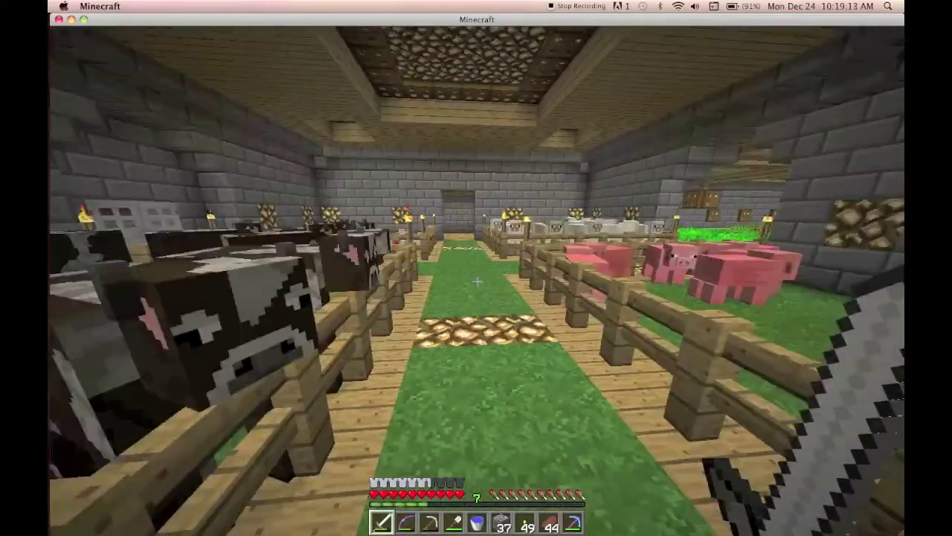
key(w)
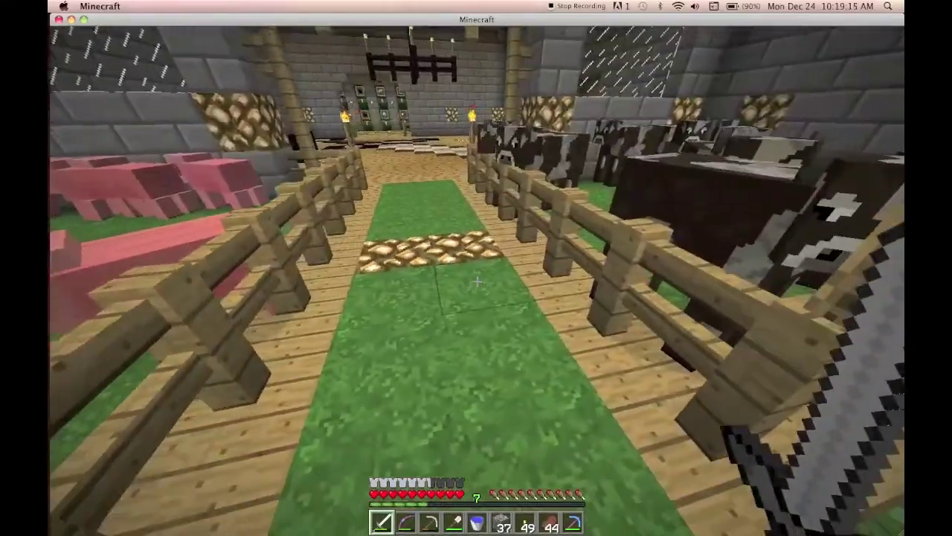
key(w)
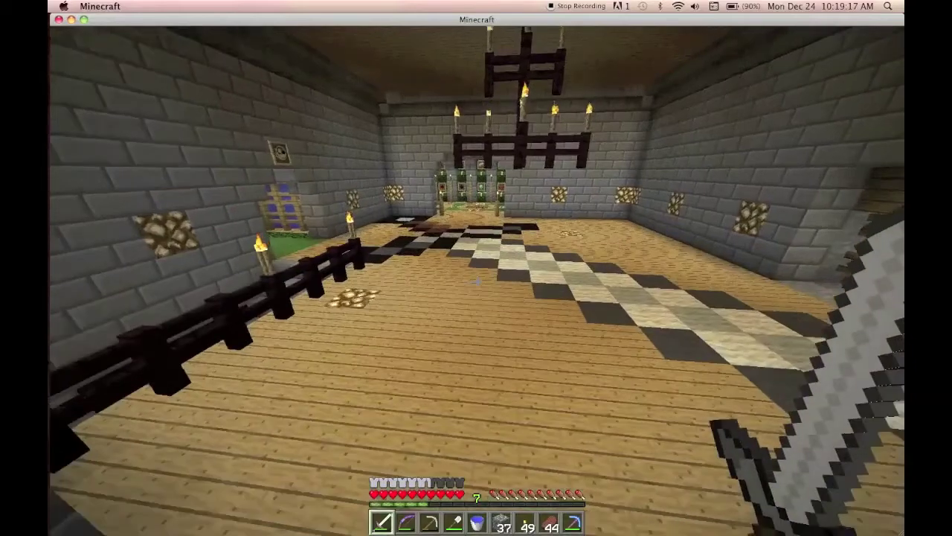
Step: Save and leave the world, set the texture pack back to Default, and quit the game
key(Escape)
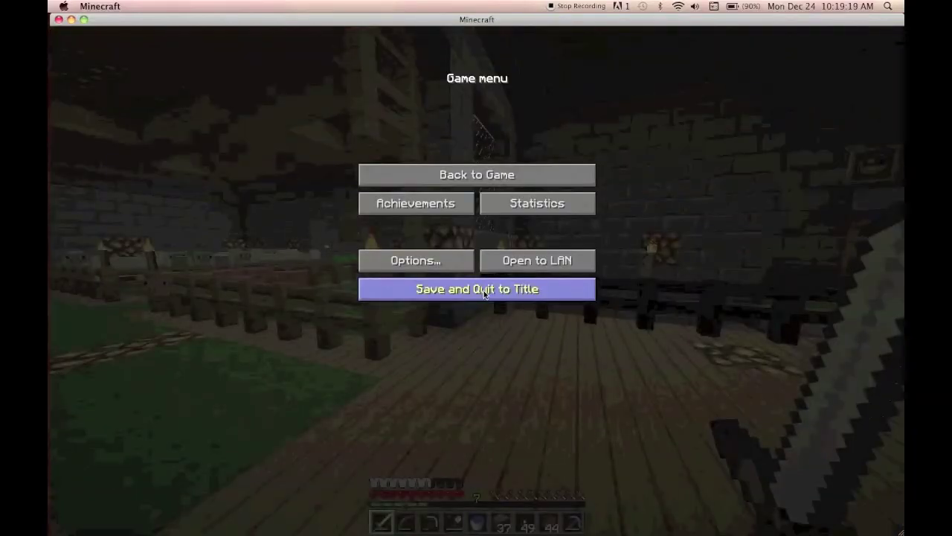
click(477, 287)
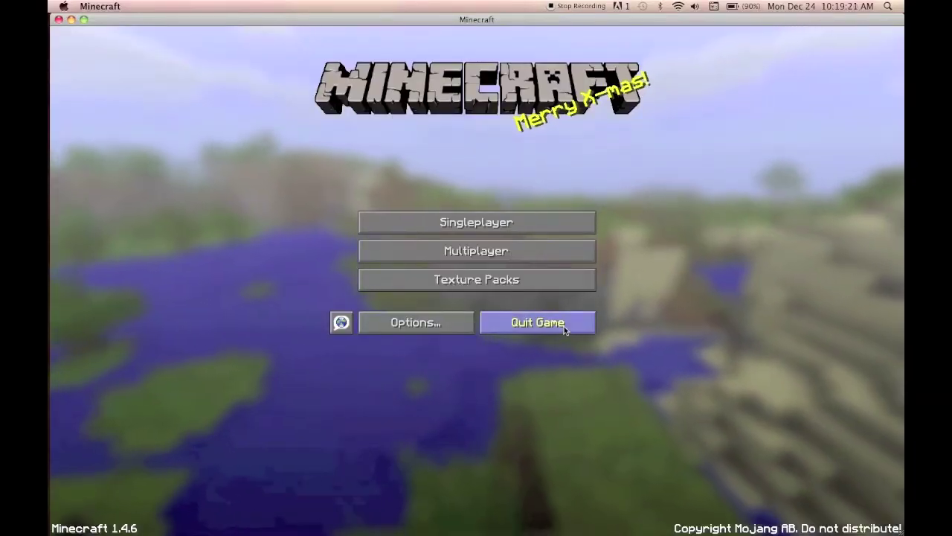
click(506, 276)
click(481, 246)
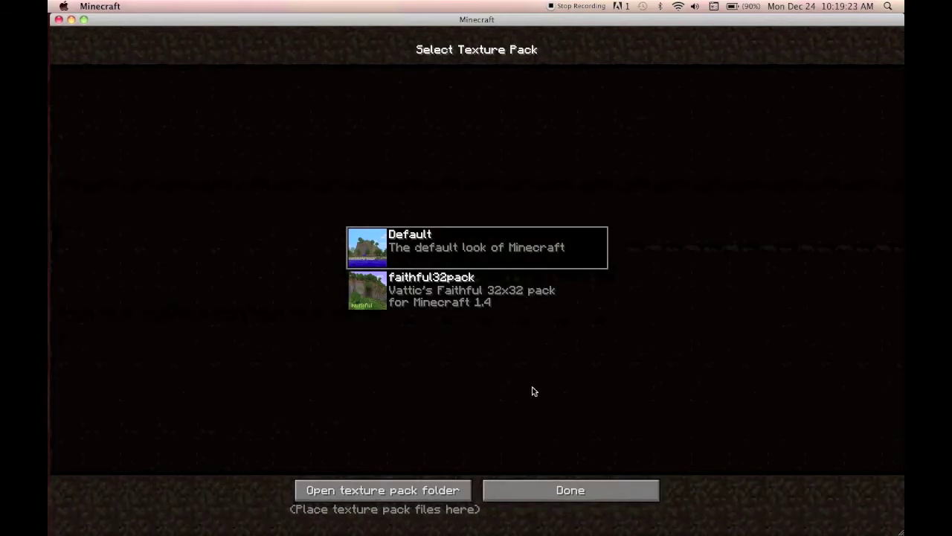
click(540, 492)
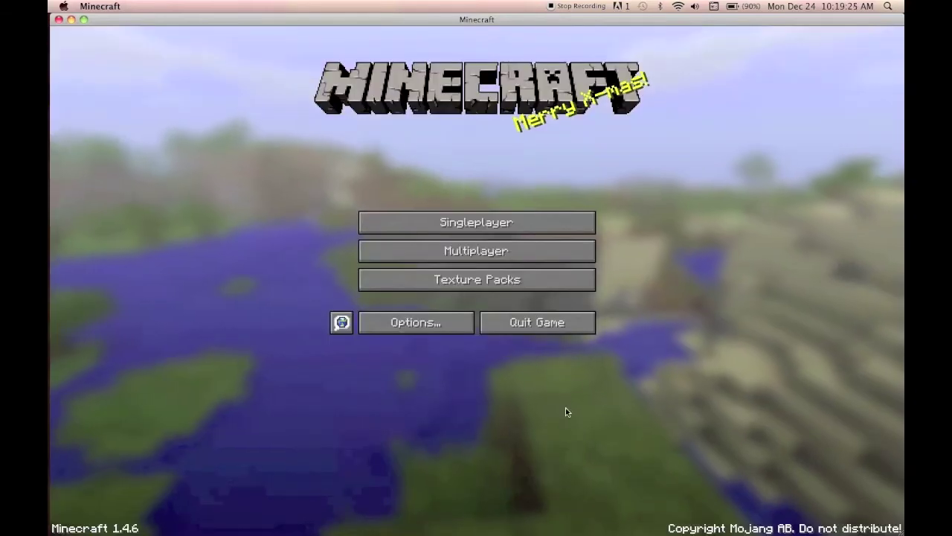
click(572, 327)
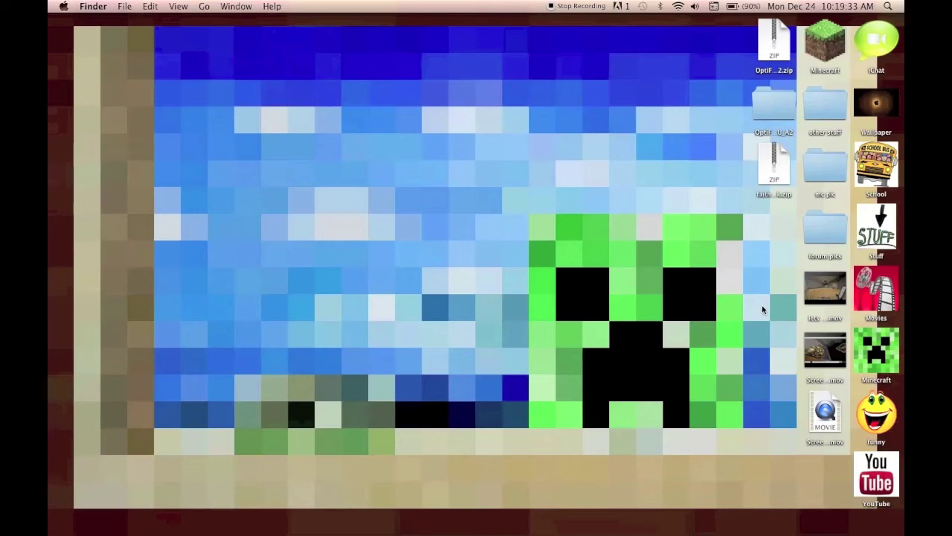
Step: Relaunch Minecraft and load the first survival world in the normal-sized window
drag(750, 293, 777, 308)
double_click(816, 34)
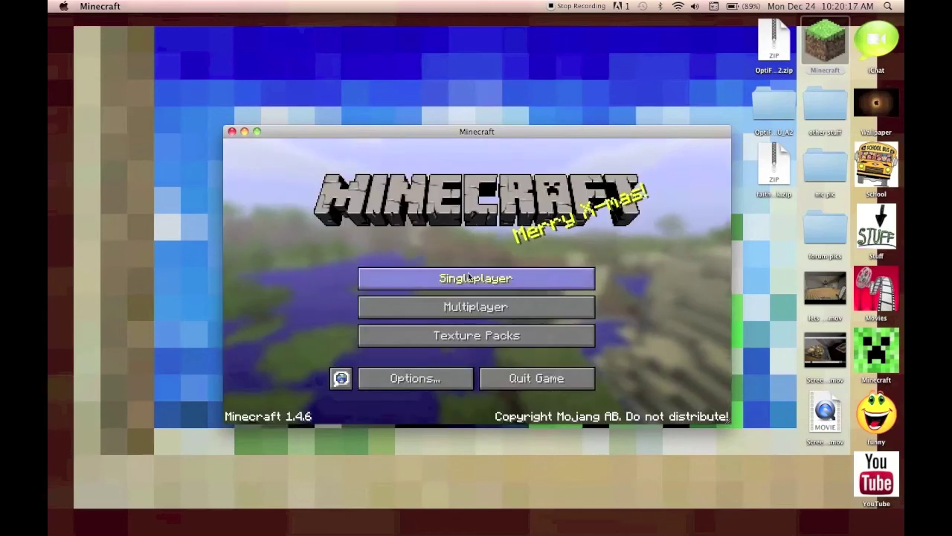
click(474, 277)
double_click(491, 208)
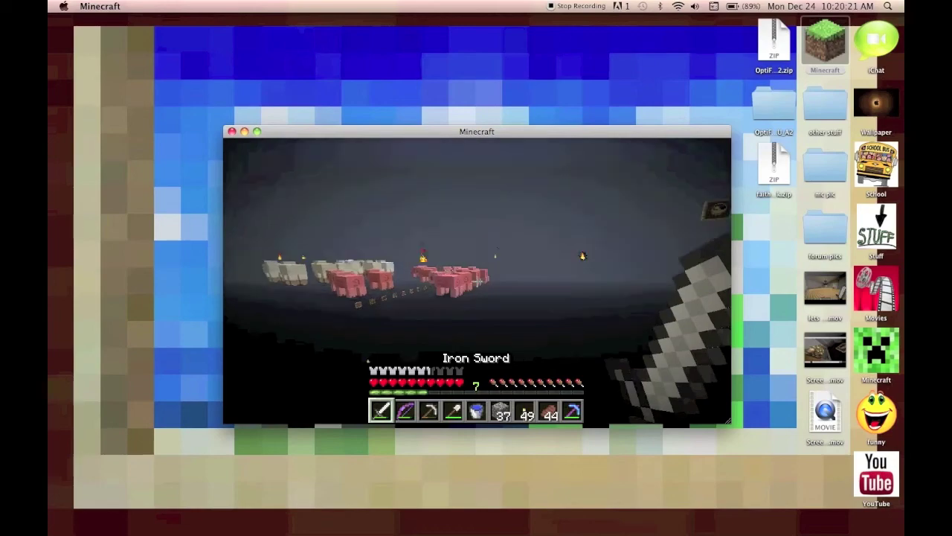
mouse_move(477, 281)
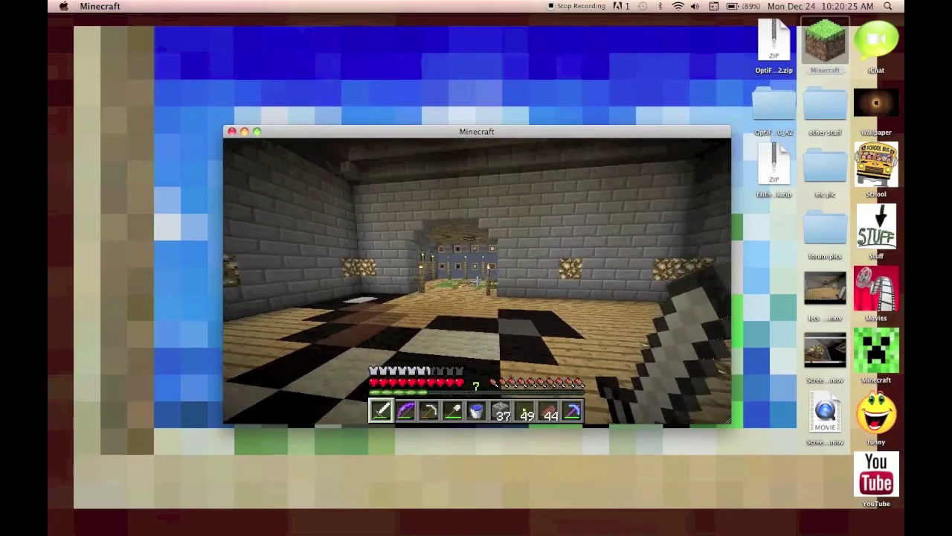
Step: Walk into the storage room with the item frames and look over its wall of gift-wrapped chests
key(w)
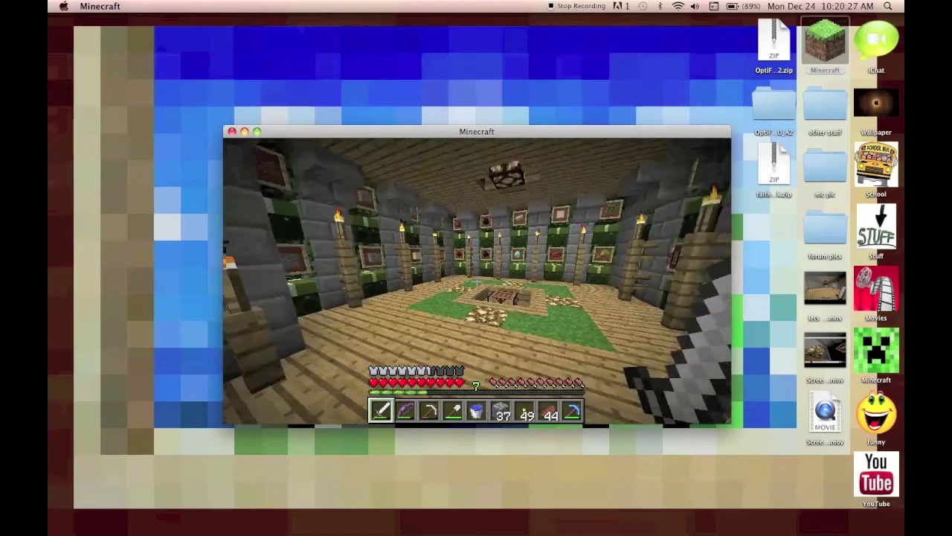
key(w)
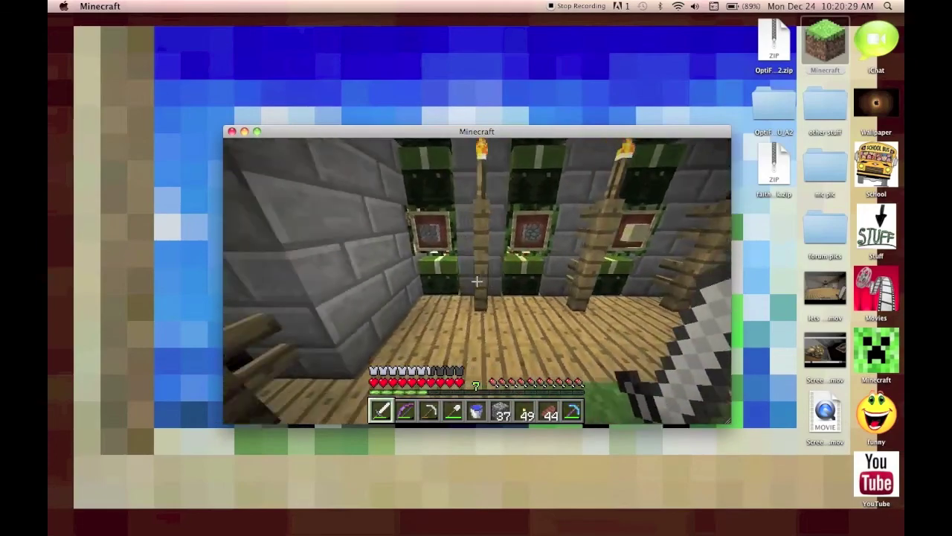
right_click(477, 281)
key(Escape)
mouse_move(477, 282)
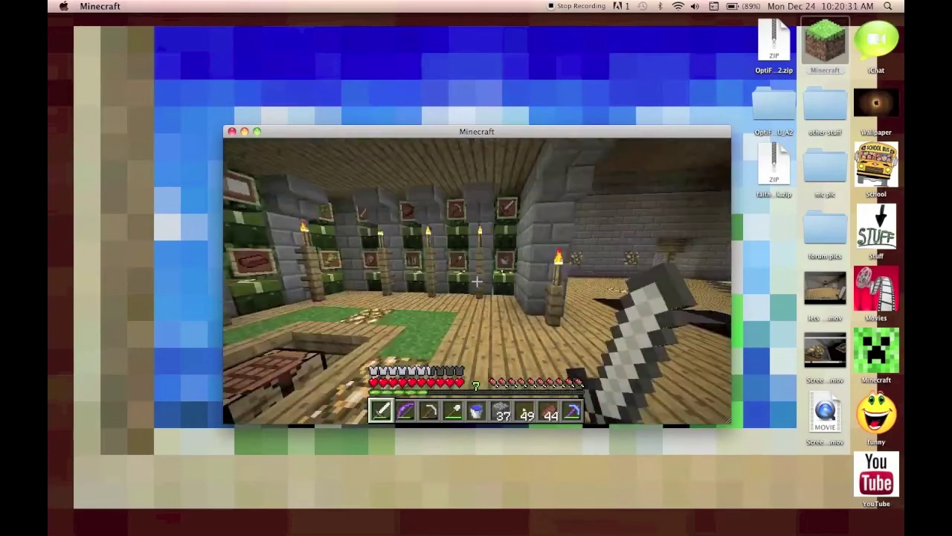
Step: Swap the chests from the large chest into the hotbar's food slot and place one on the hall's wooden floor
right_click(476, 282)
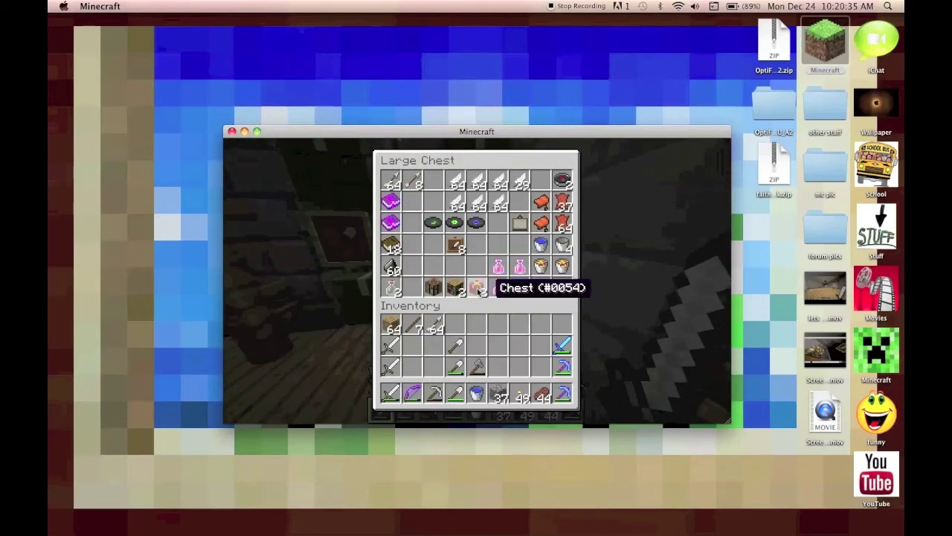
click(477, 287)
click(541, 386)
key(e)
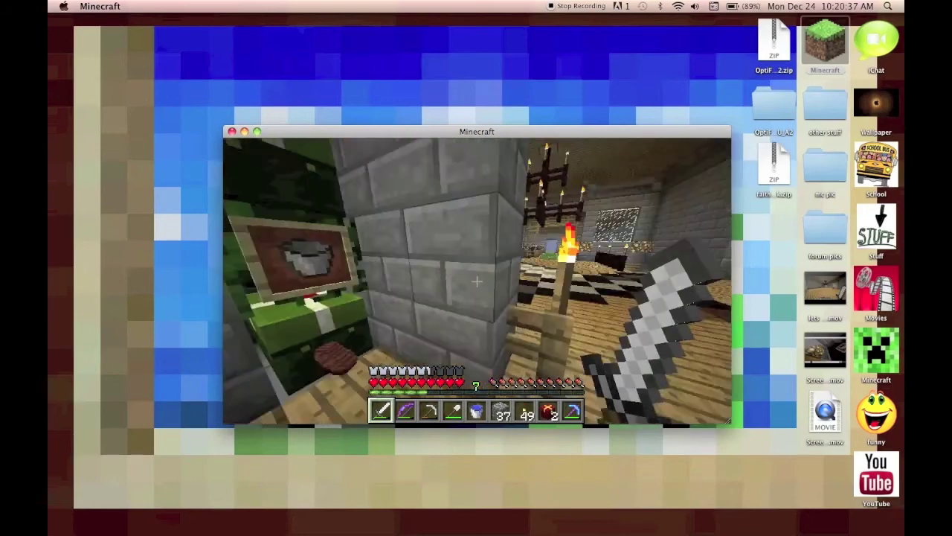
scroll(477, 282, down, 6)
right_click(477, 281)
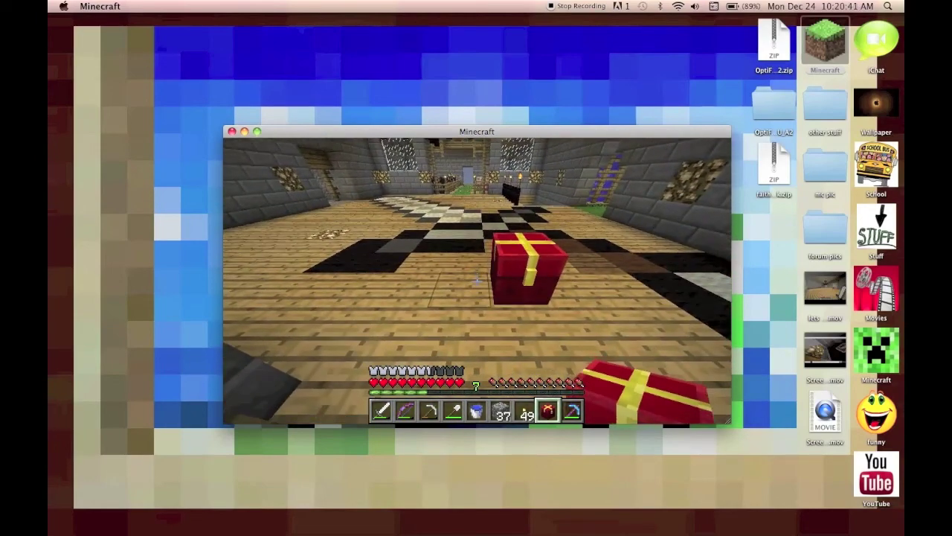
Step: Place a second chest beside the first to form a double gift-wrapped chest, and break both halves and collect them
right_click(477, 282)
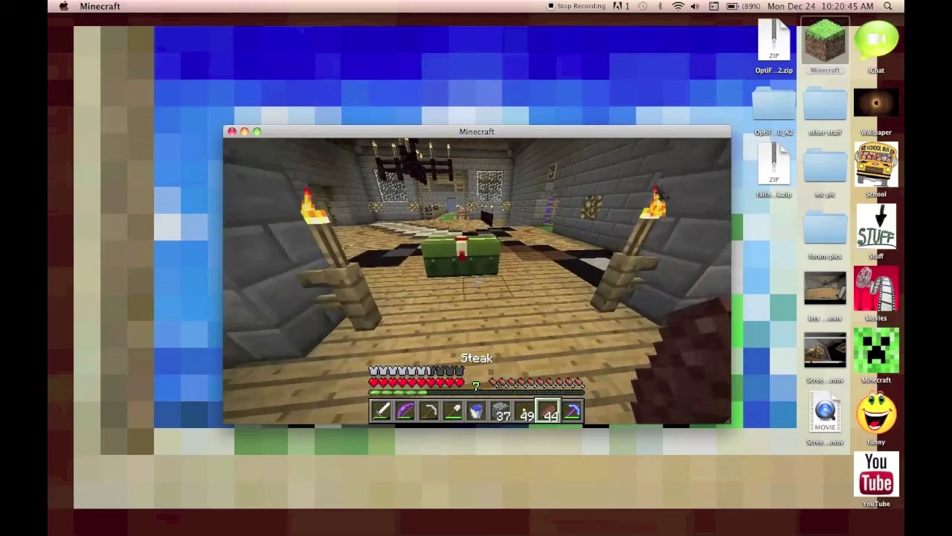
scroll(477, 281, up, 1)
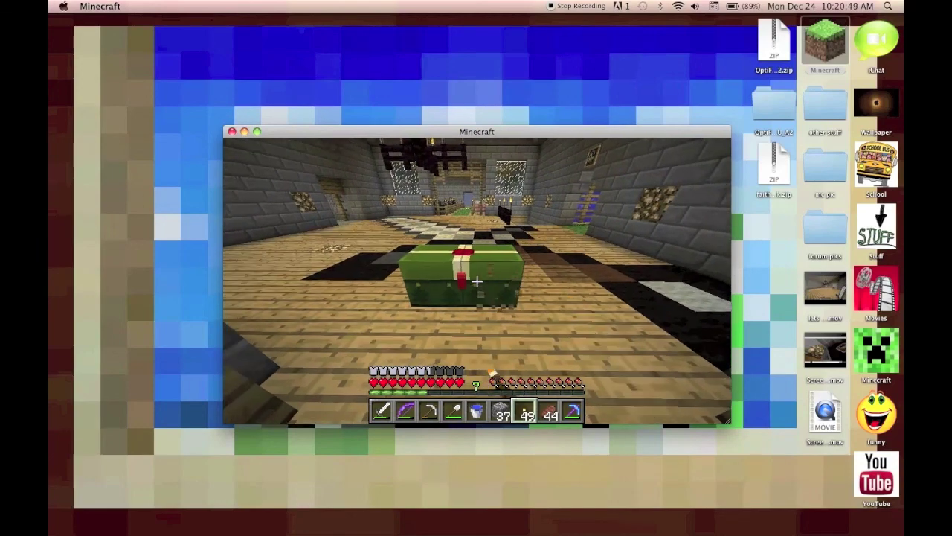
click(477, 282)
key(w)
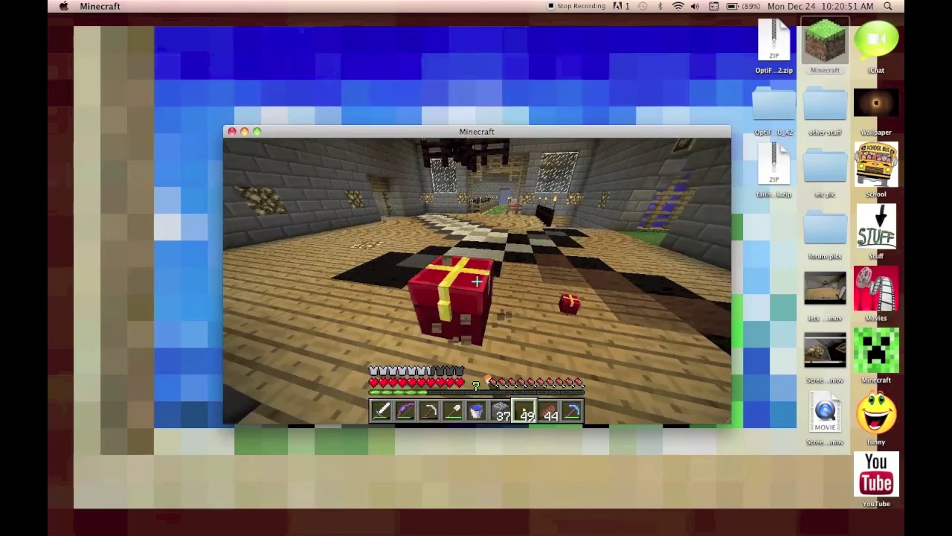
click(477, 281)
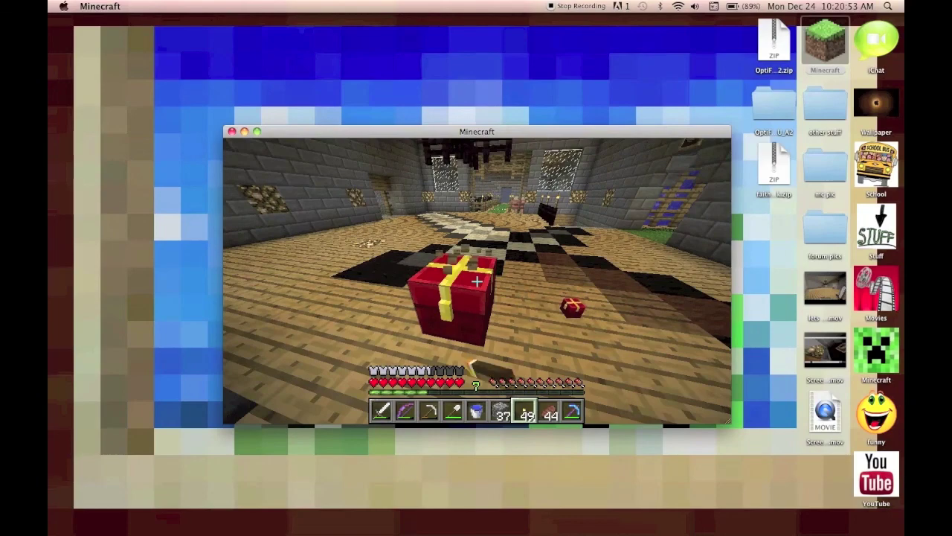
key(w)
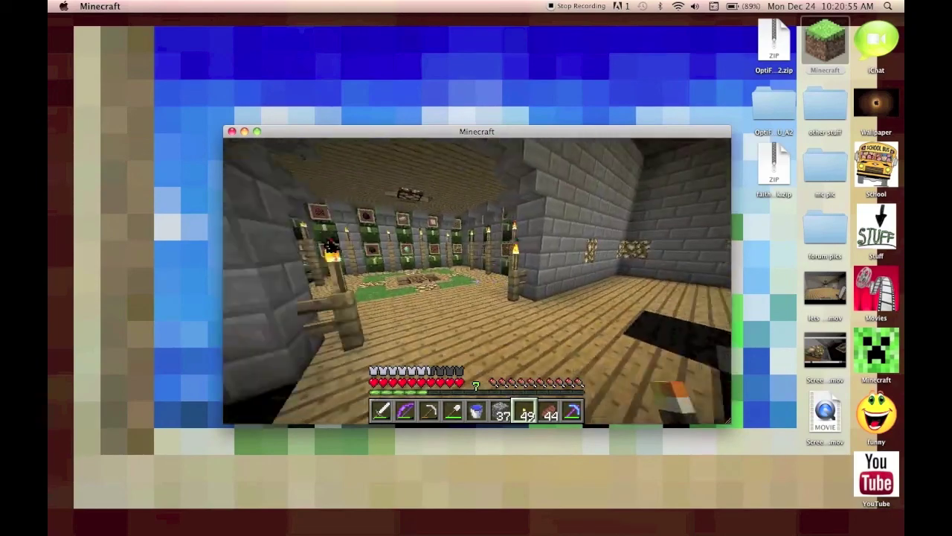
Step: Return to the storage room and put the collected chests back into the bottom row of the large chest below the bucket frame
key(w)
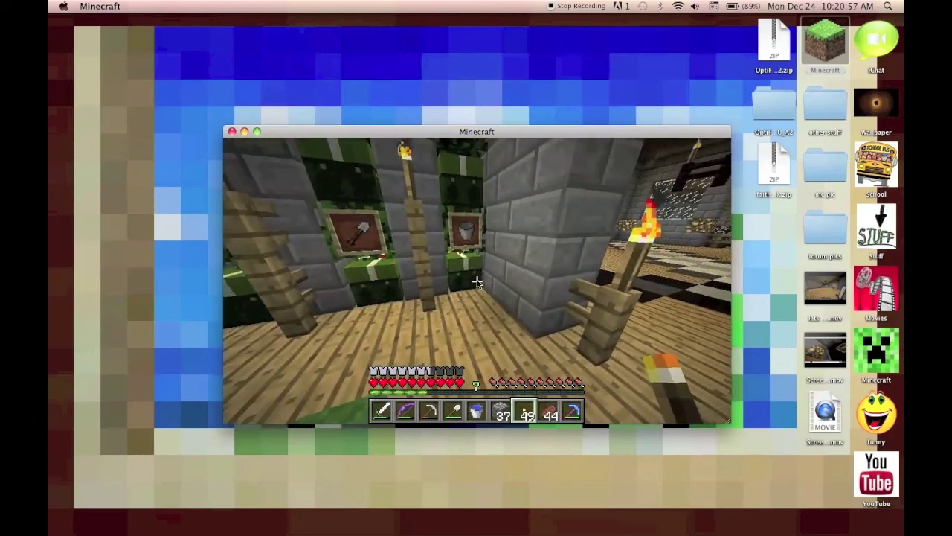
right_click(476, 280)
click(450, 329)
click(476, 287)
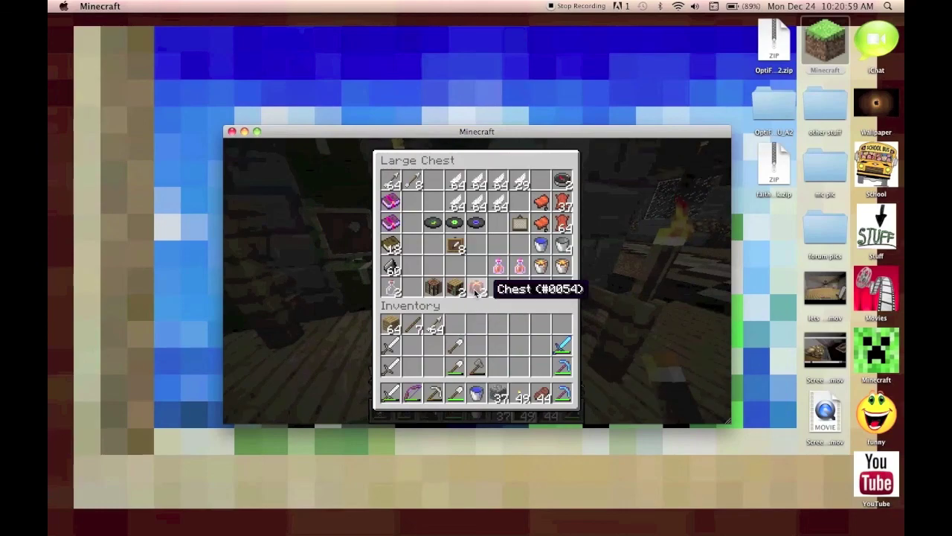